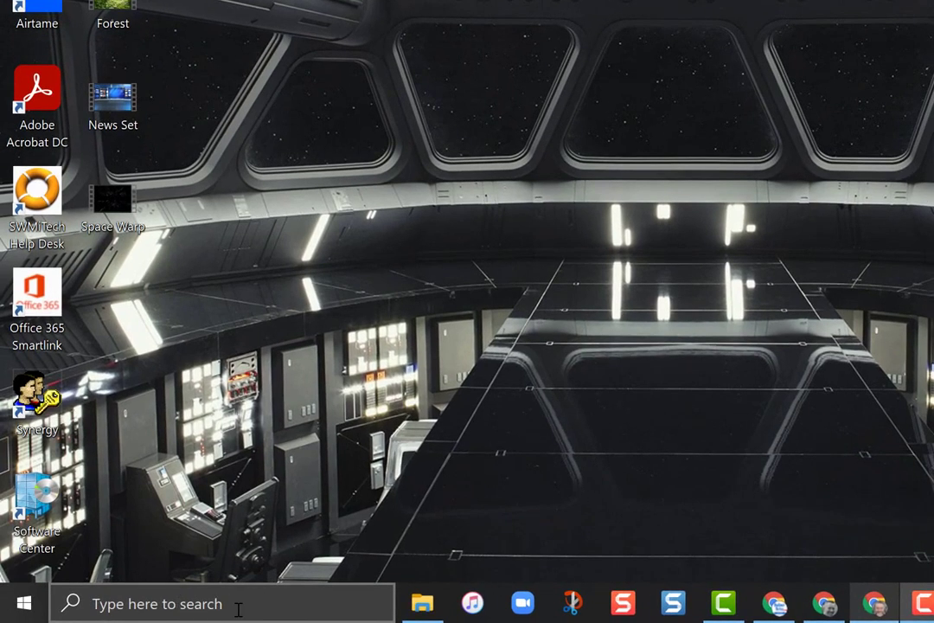
- Search the computer for "video" and open the Video Editor app
left_click(238, 605)
type("v")
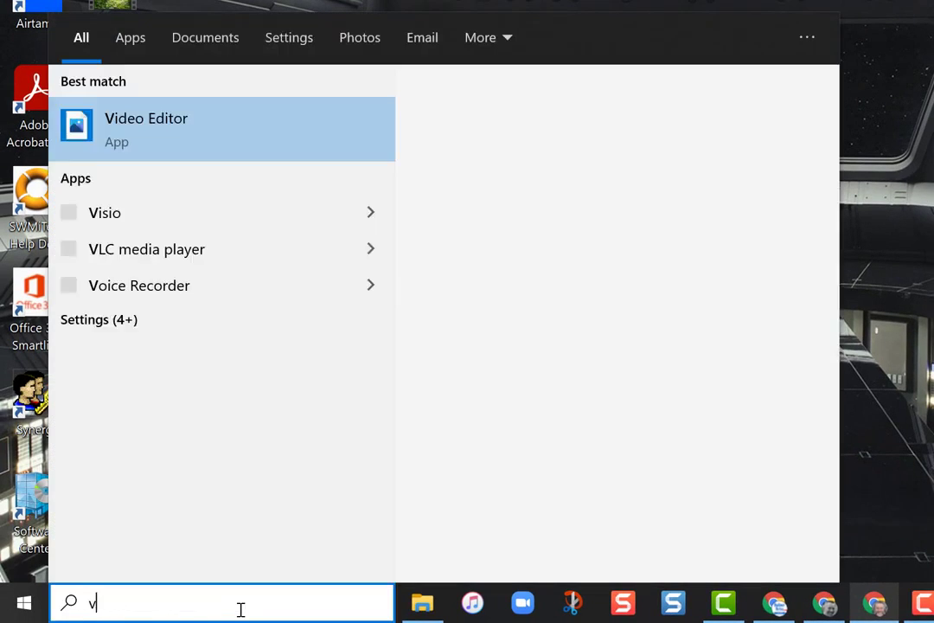
type("ideo")
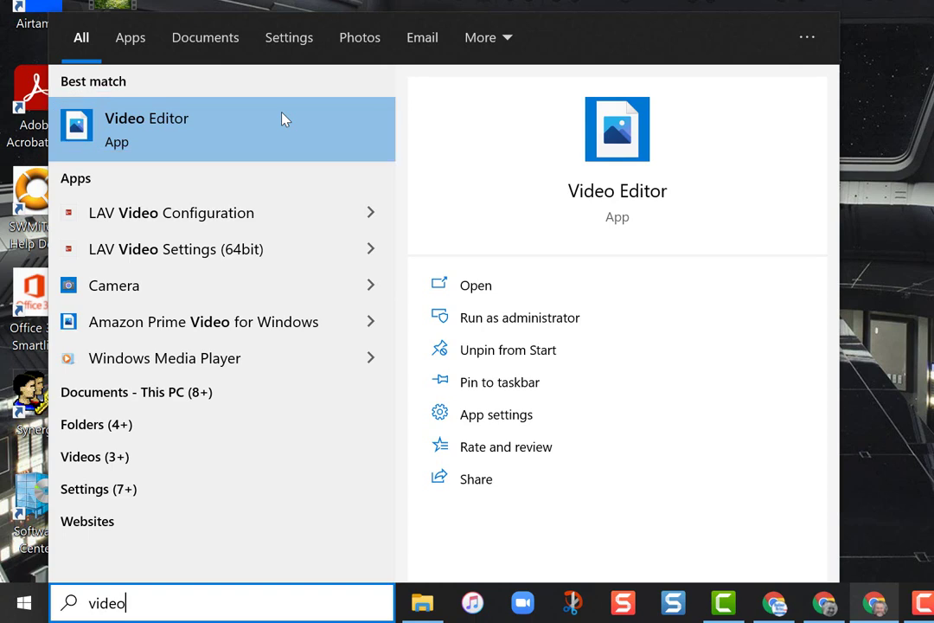
left_click(194, 128)
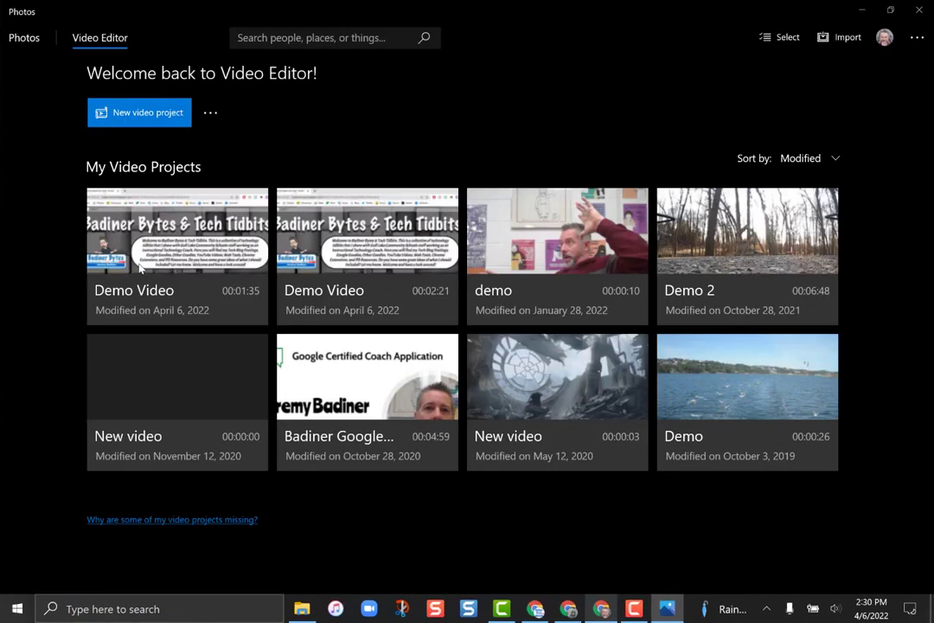
- Create a new video project named "Demo Video Project"
left_click(155, 119)
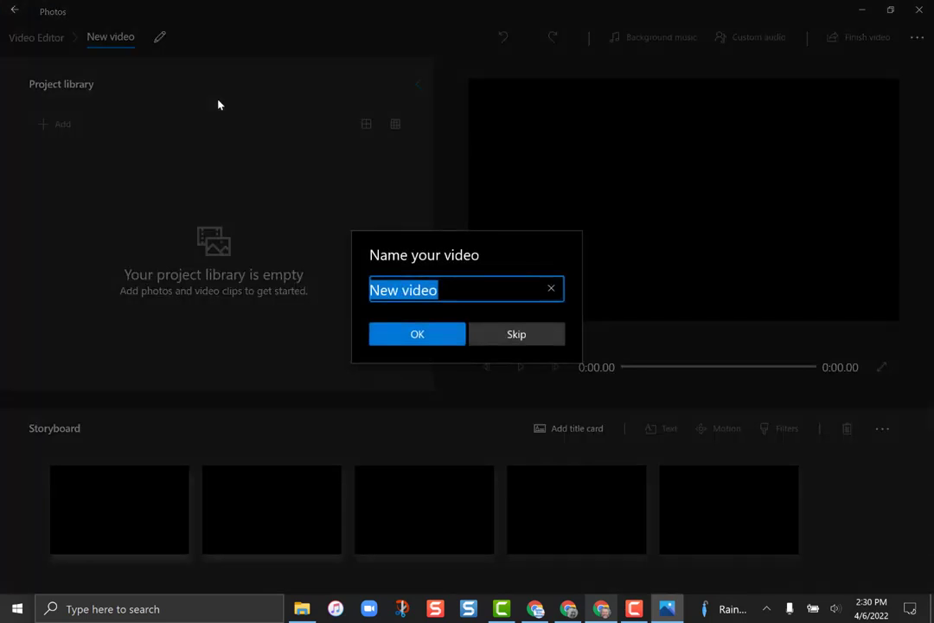
type("Demo ")
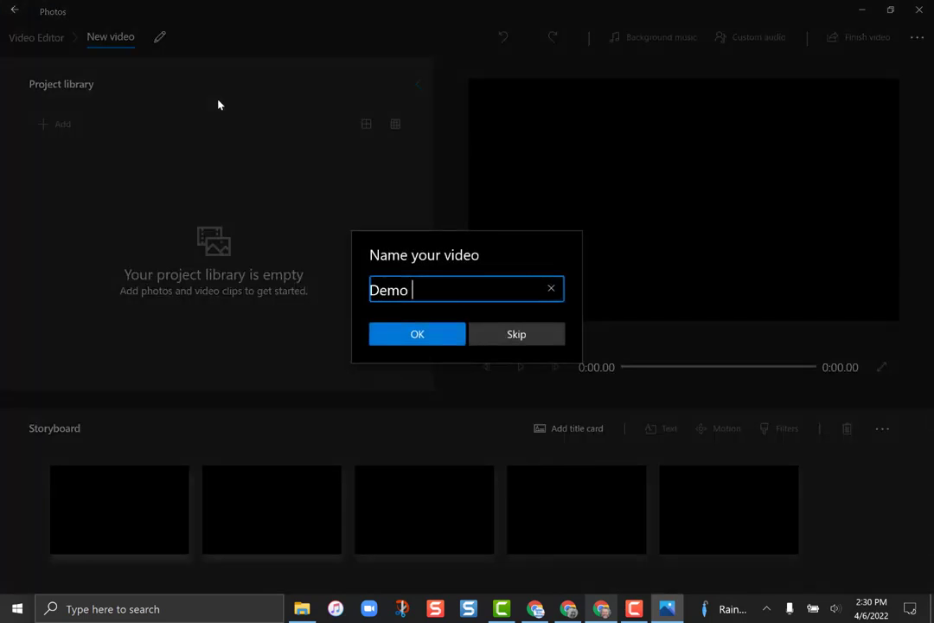
type("Video Pro")
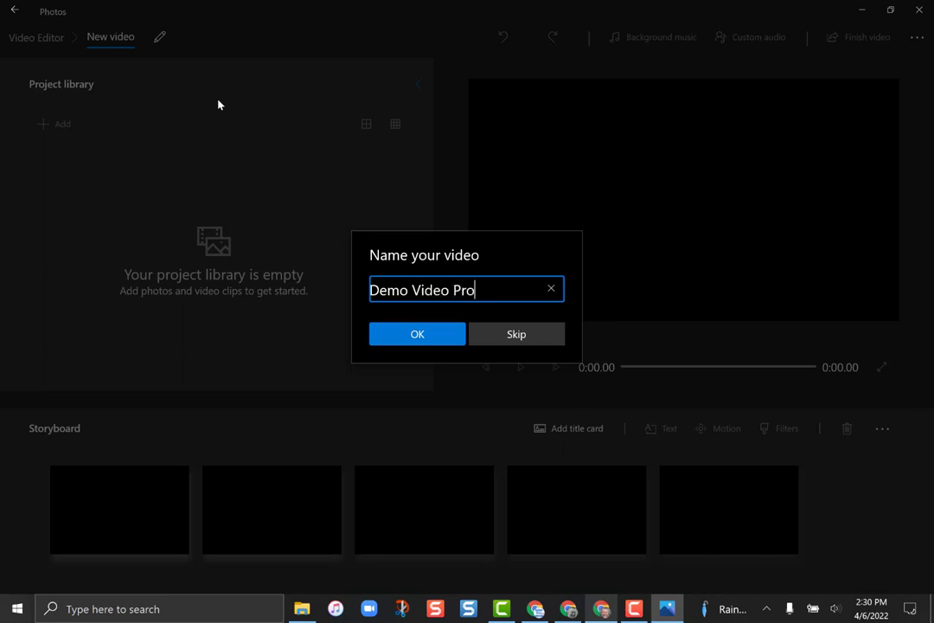
type("ject")
left_click(402, 337)
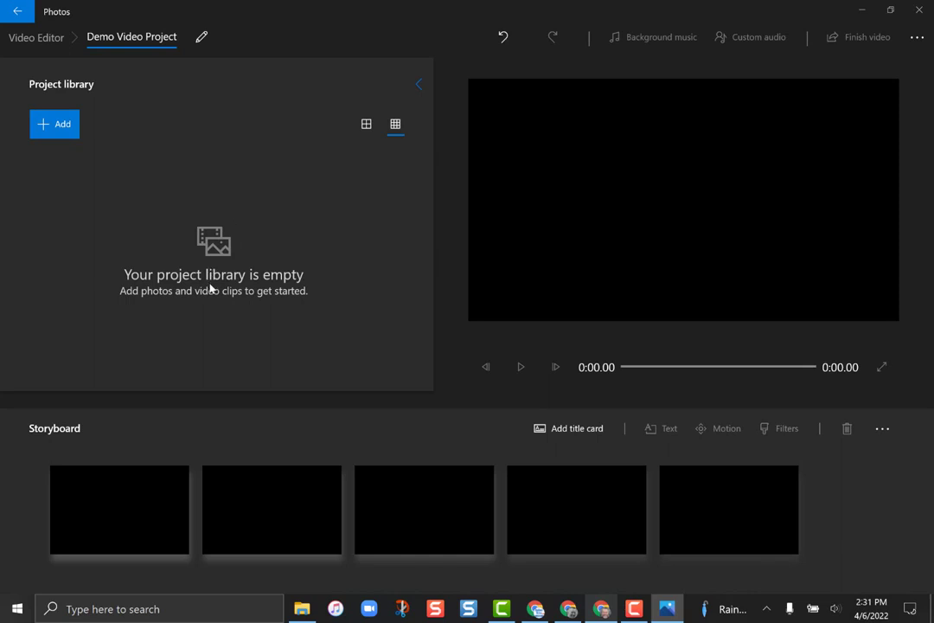
- Import the Autumn Stream, Beach, Forest, News Set and Space Warp videos from the PC's Desktop into the project library and clear their selection
left_click(50, 125)
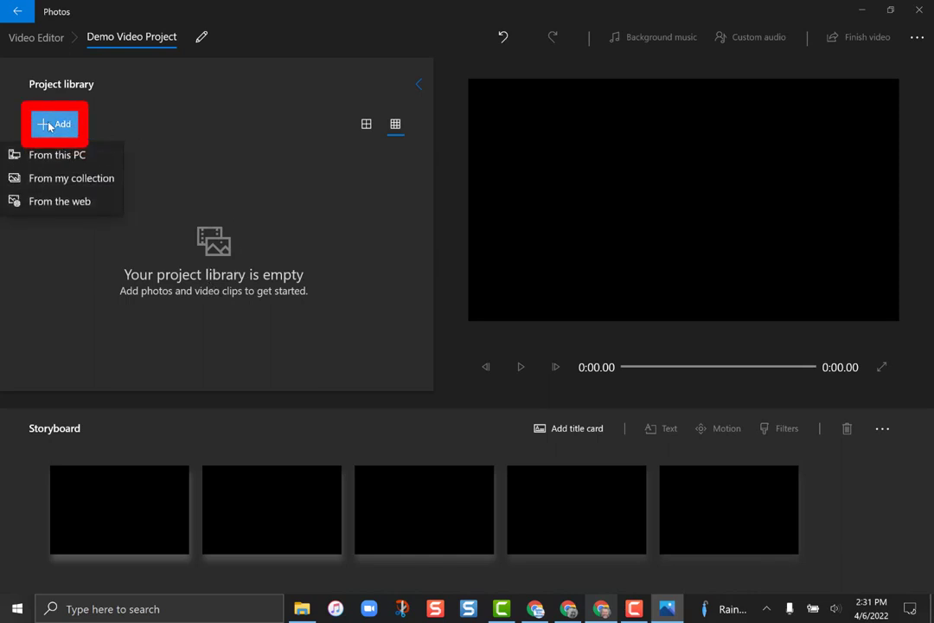
left_click(100, 165)
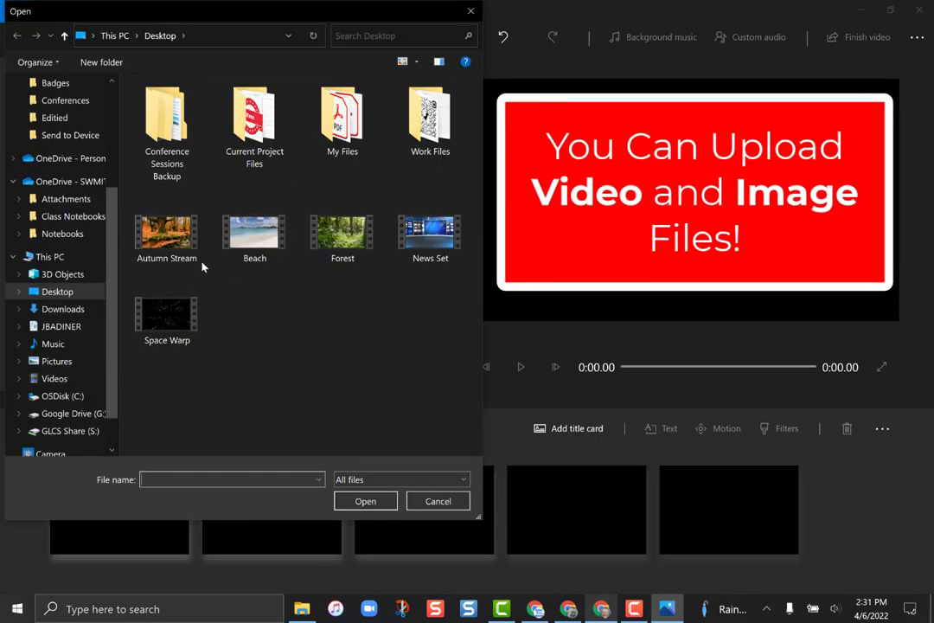
left_click(169, 234)
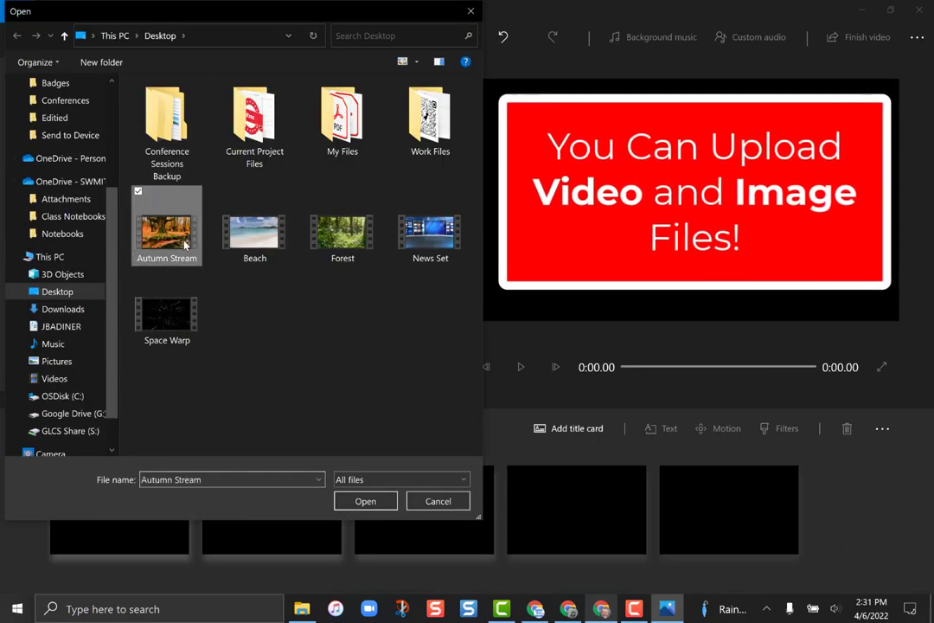
left_click(254, 232, "ctrl")
left_click(320, 242, "ctrl")
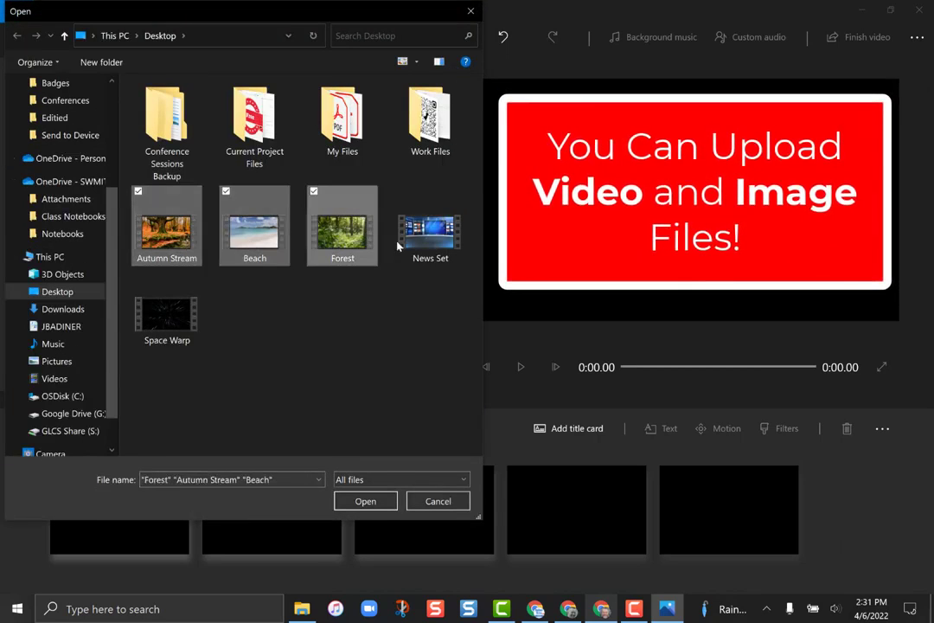
left_click(402, 243, "ctrl")
left_click(198, 322, "ctrl")
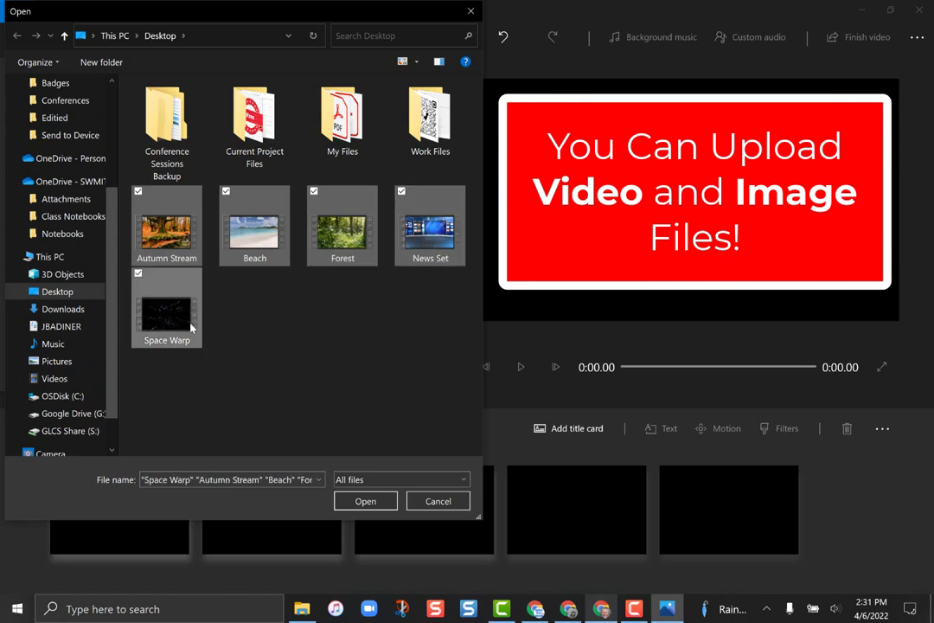
left_click(366, 502)
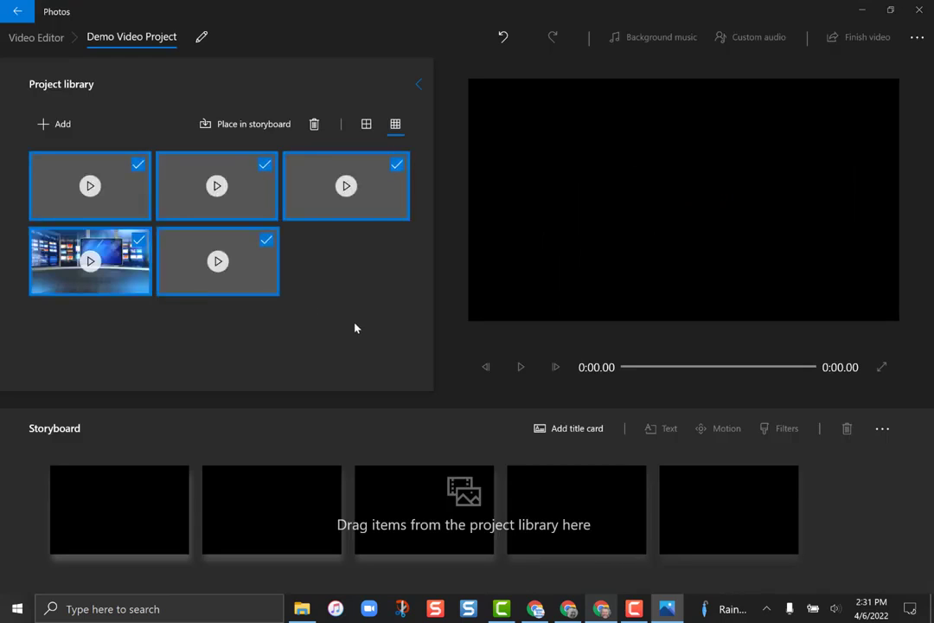
left_click(355, 328)
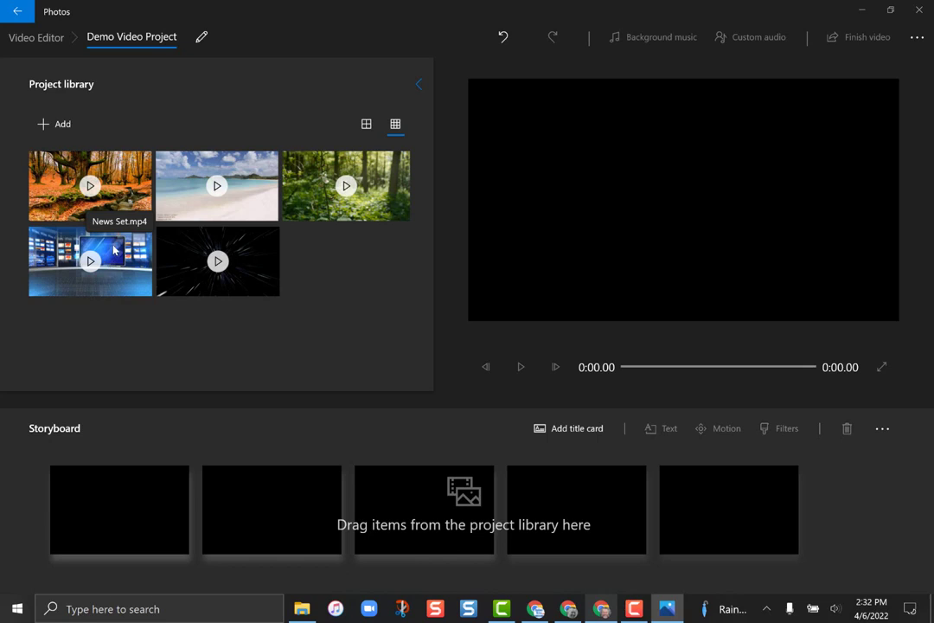
- Place News Set, Beach, Forest and Space Warp in the storyboard in that order, with Autumn Stream inserted between Beach and Forest
left_click_drag(114, 250, 148, 522)
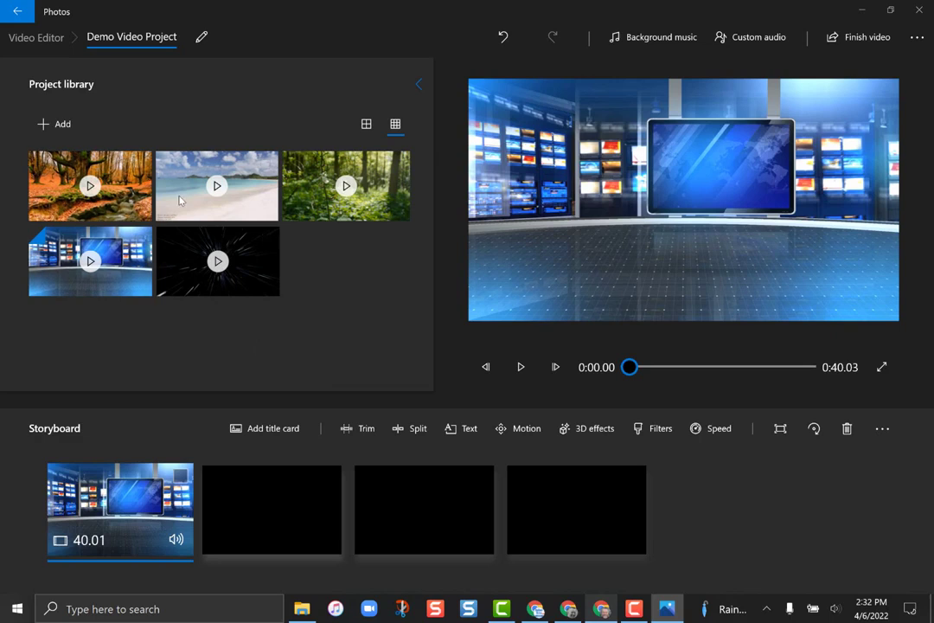
left_click_drag(189, 187, 299, 522)
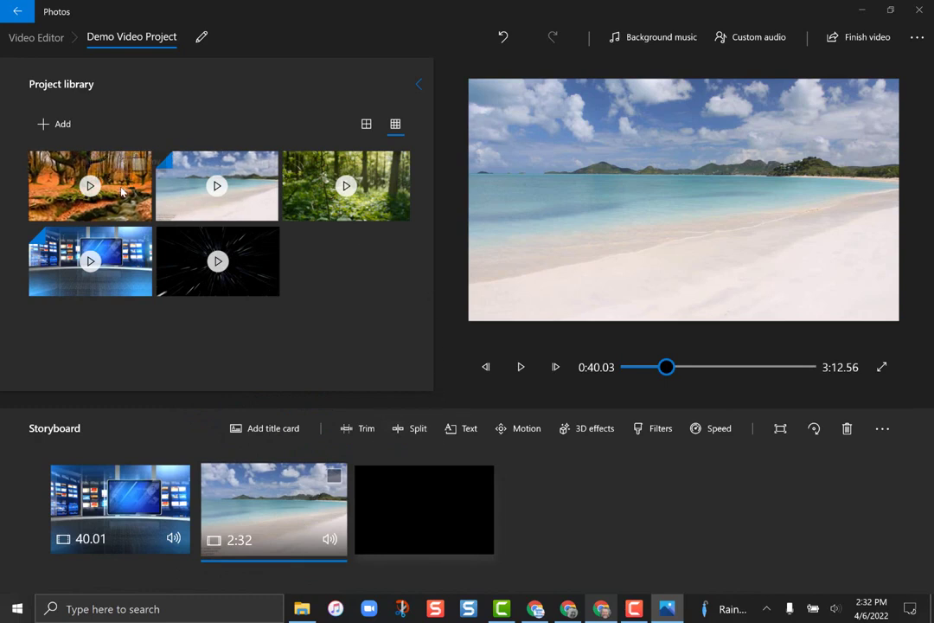
left_click_drag(327, 220, 452, 523)
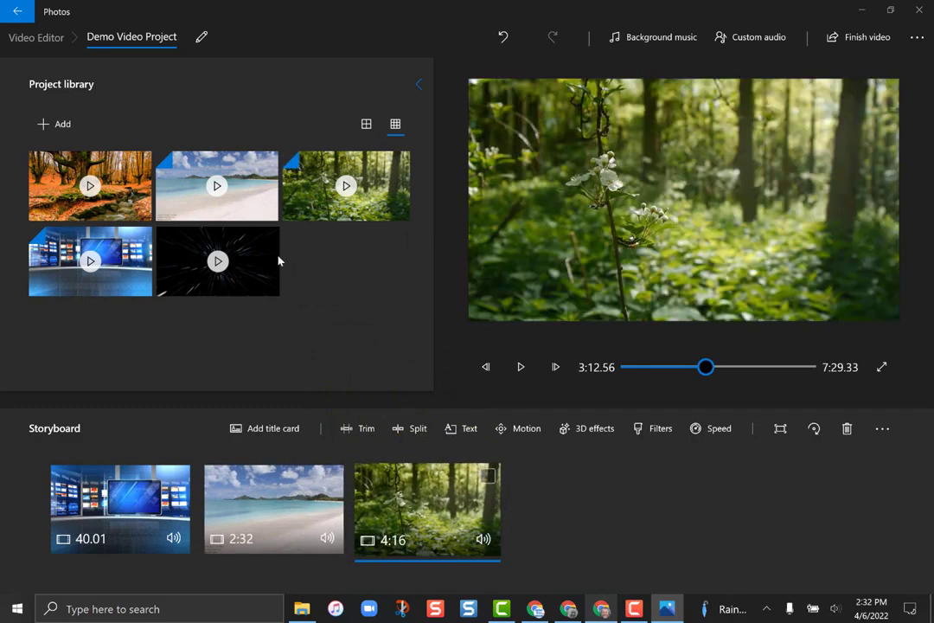
left_click_drag(264, 260, 637, 537)
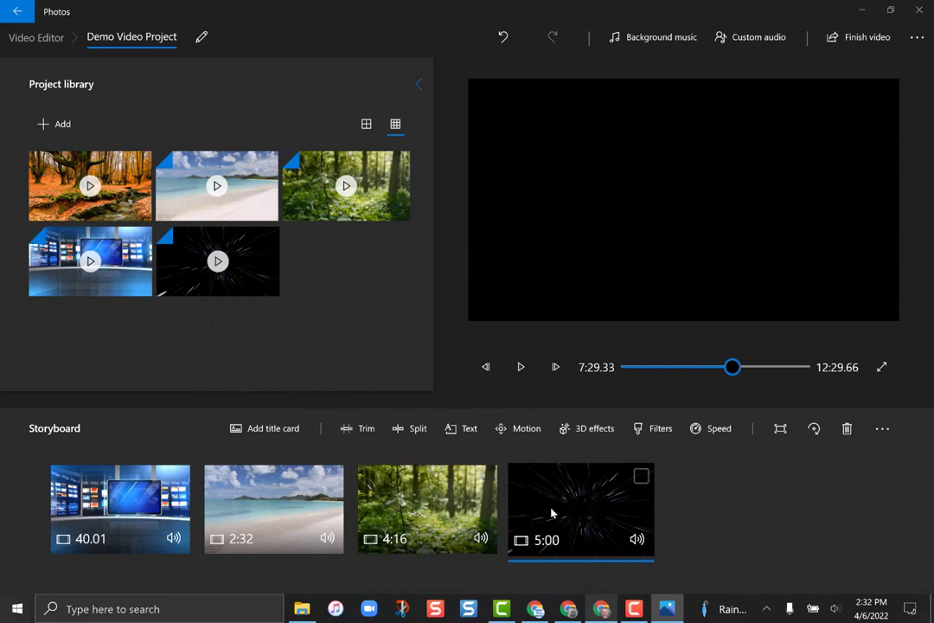
left_click_drag(562, 501, 591, 564)
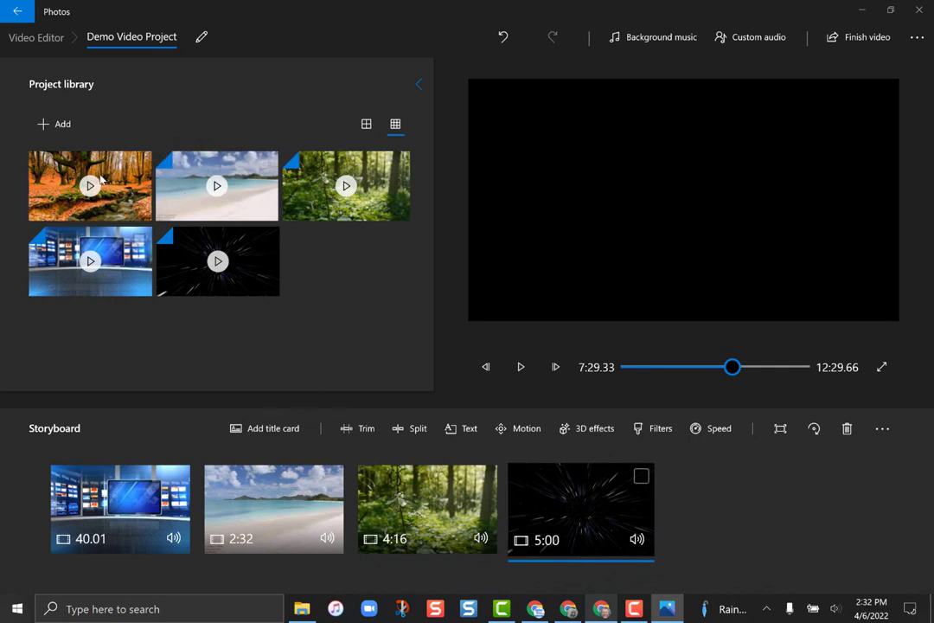
left_click_drag(110, 198, 467, 502)
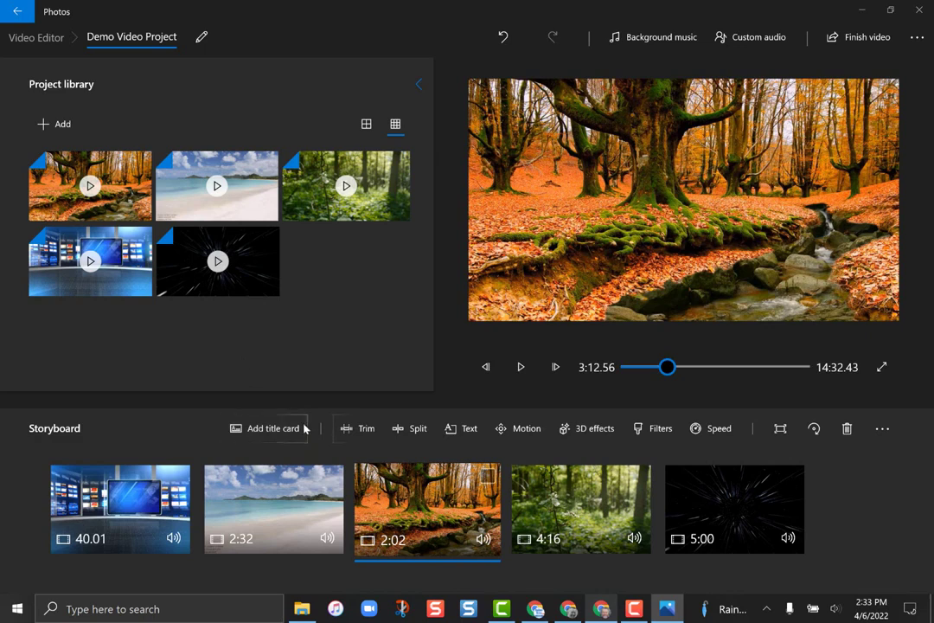
- Insert a title card before the News Set clip and give its text the Joy animated style
left_click(104, 502)
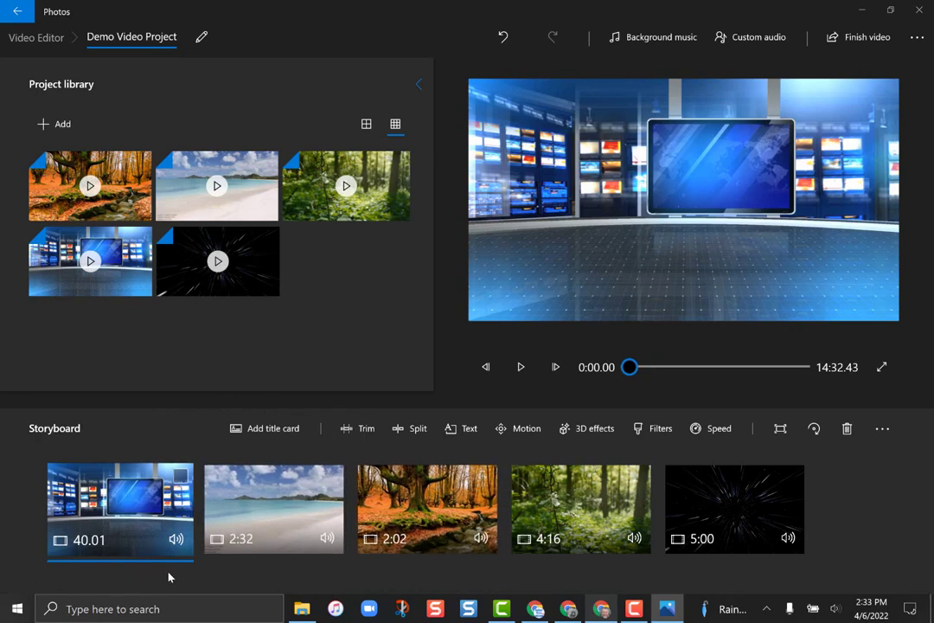
left_click(288, 430)
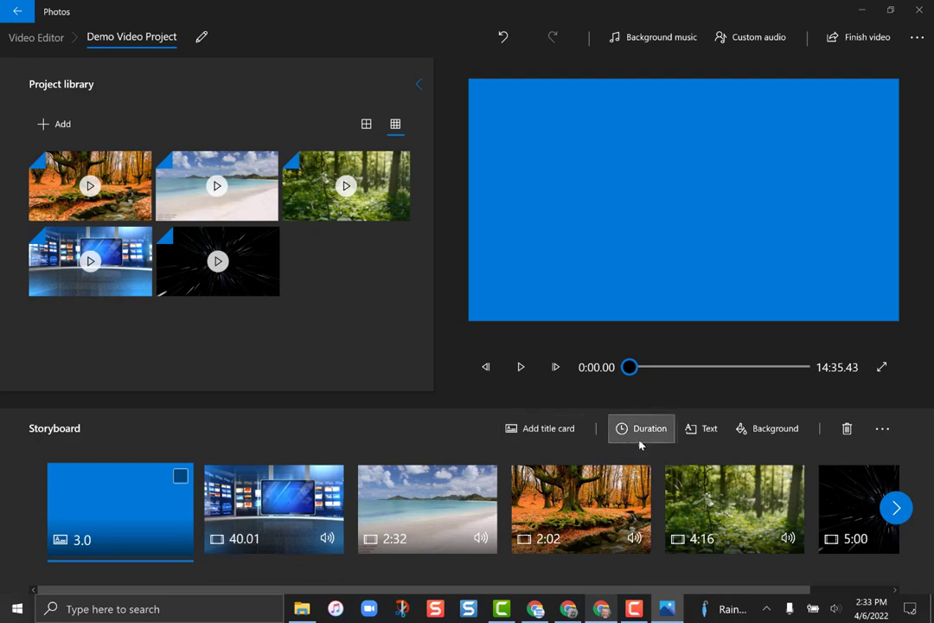
left_click(706, 430)
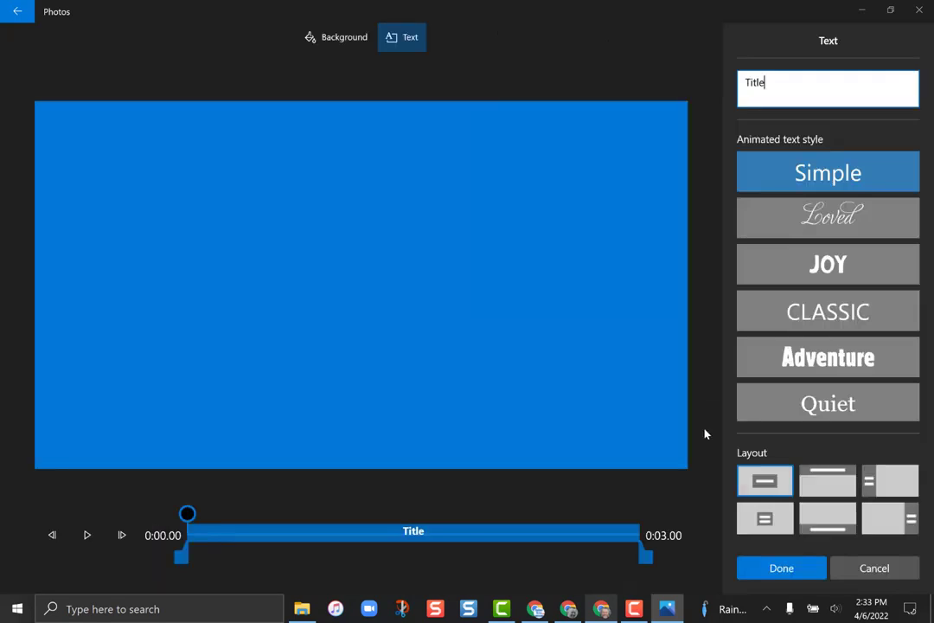
scroll(820, 220, "down", 2)
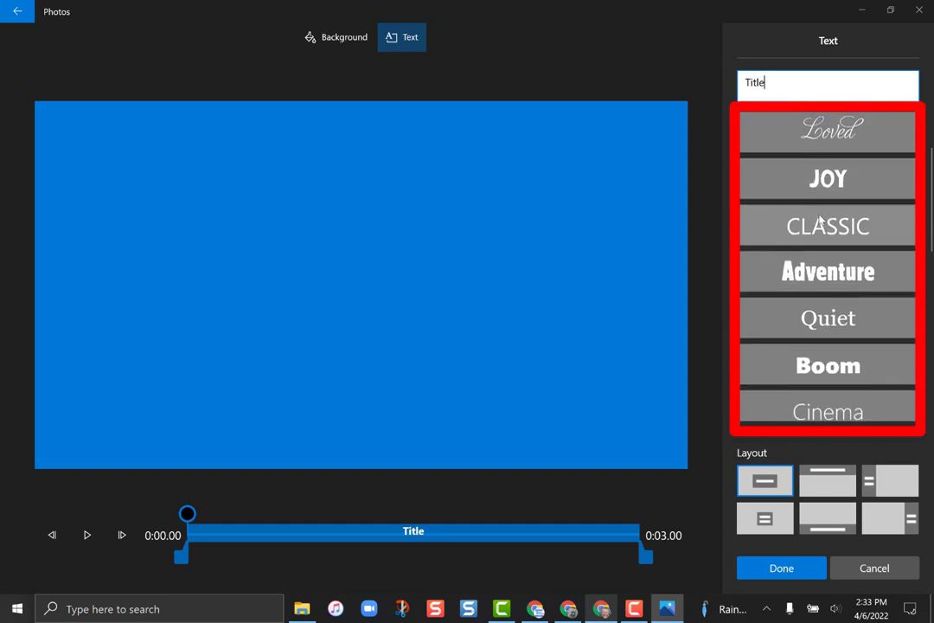
scroll(820, 221, "down", 4)
scroll(835, 359, "up", 6)
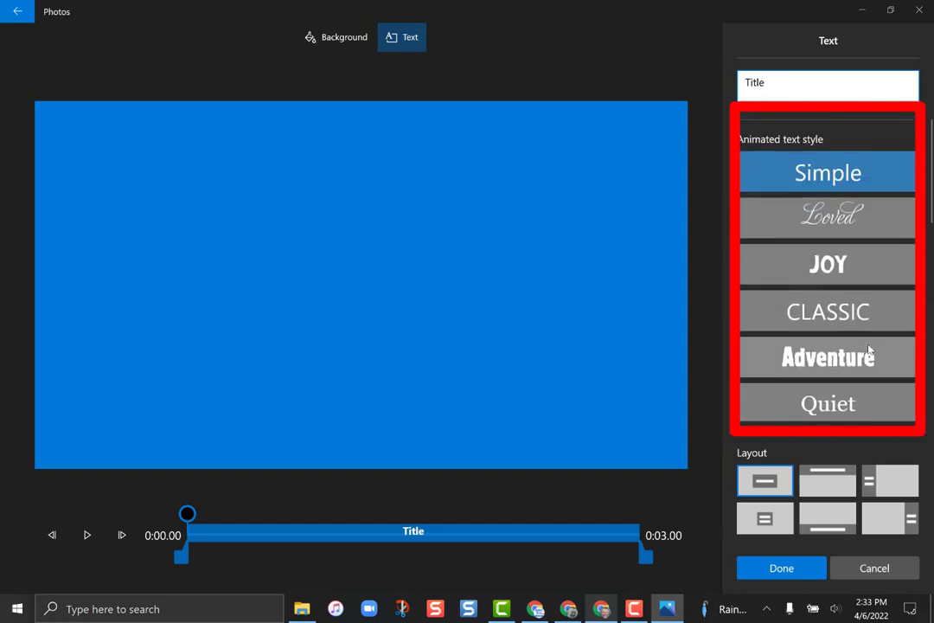
left_click(836, 268)
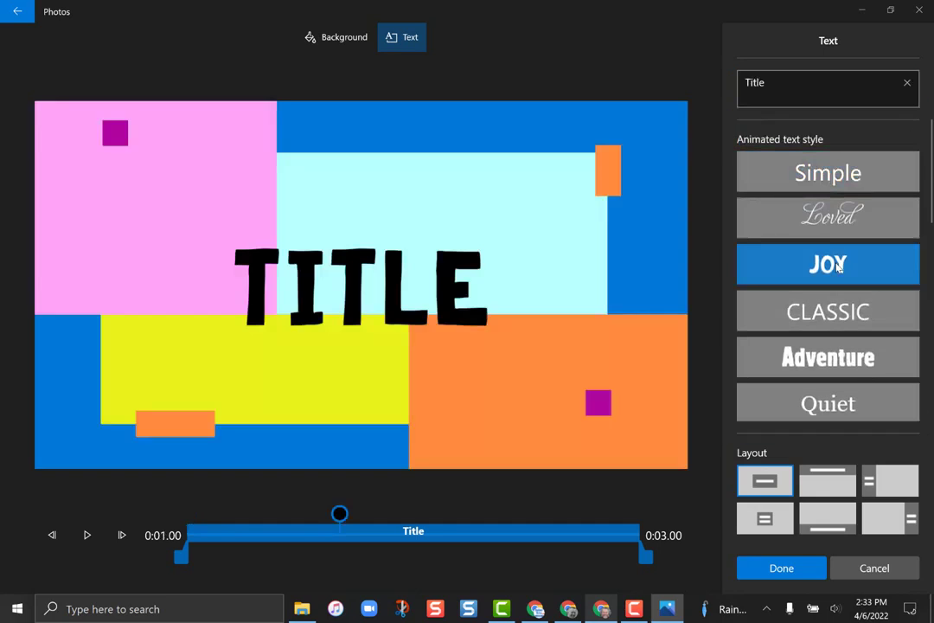
left_click(835, 176)
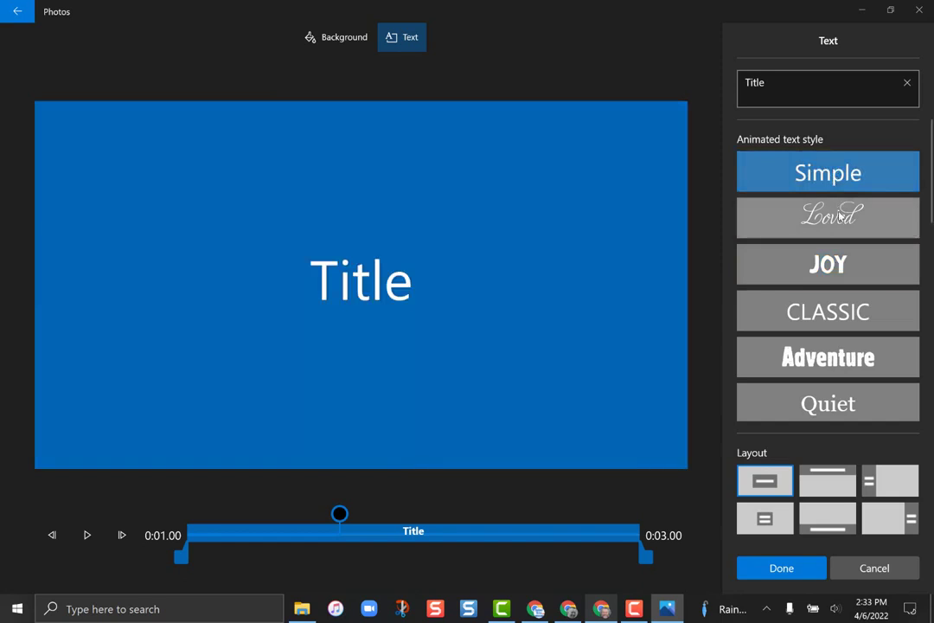
left_click(835, 216)
left_click(835, 275)
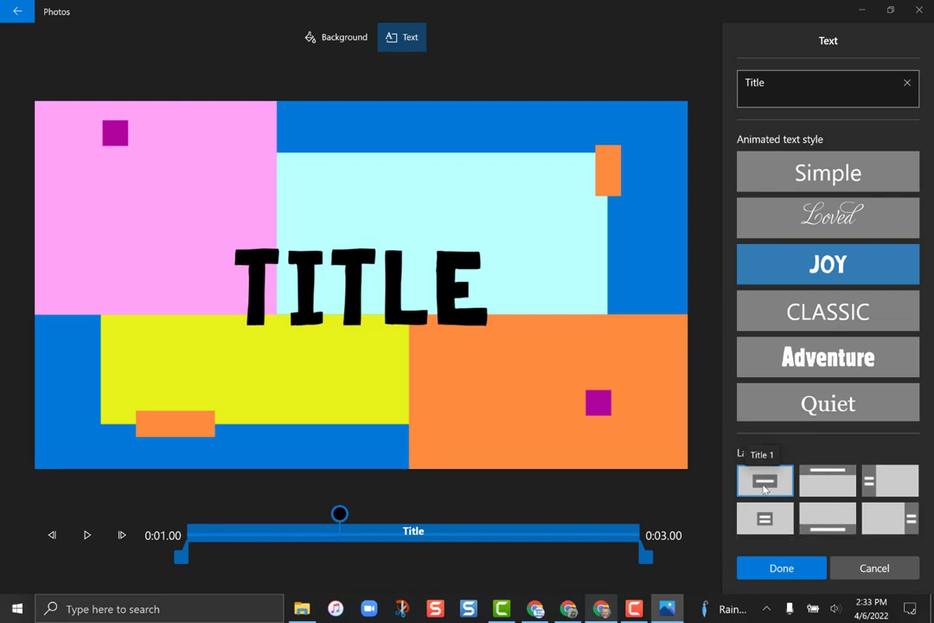
- Try the other five text layouts on the title card and return to the Title 1 layout
left_click(825, 488)
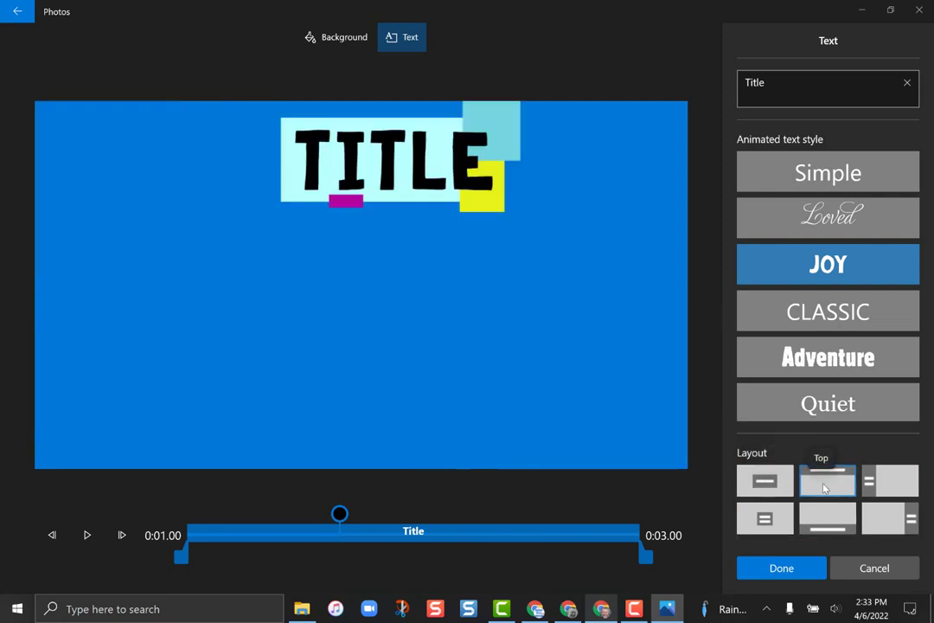
left_click(891, 481)
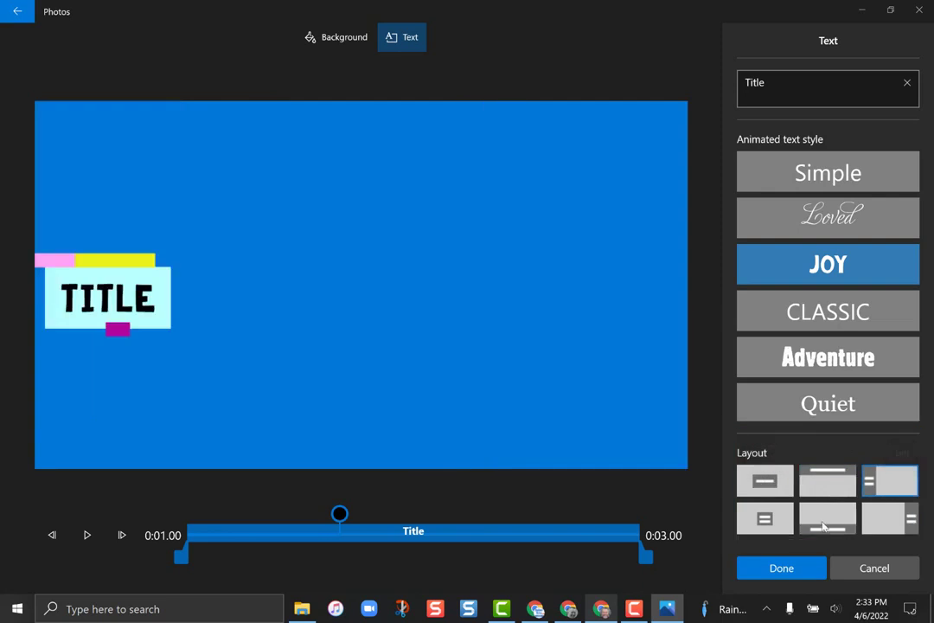
left_click(781, 525)
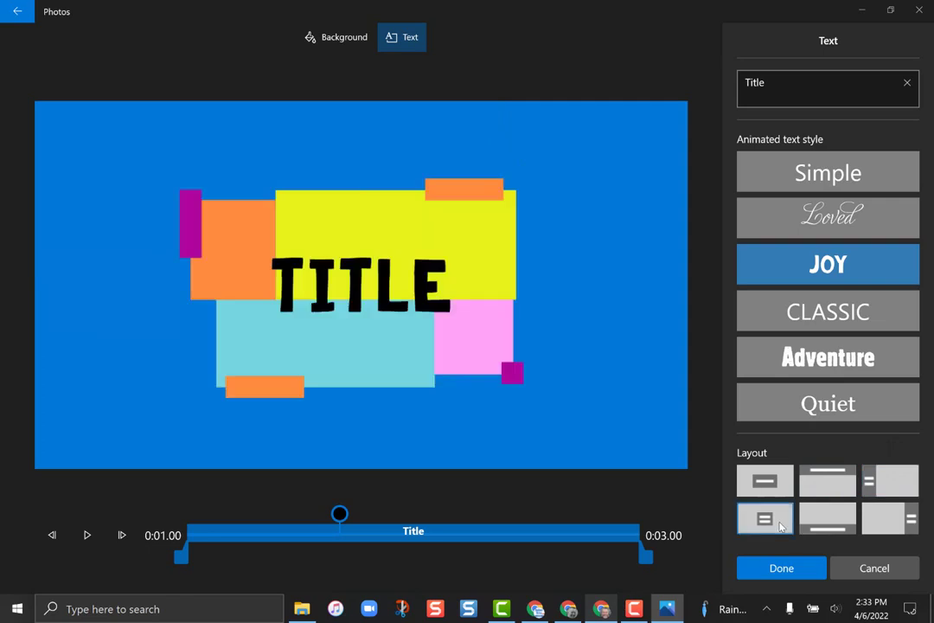
left_click(831, 519)
left_click(909, 525)
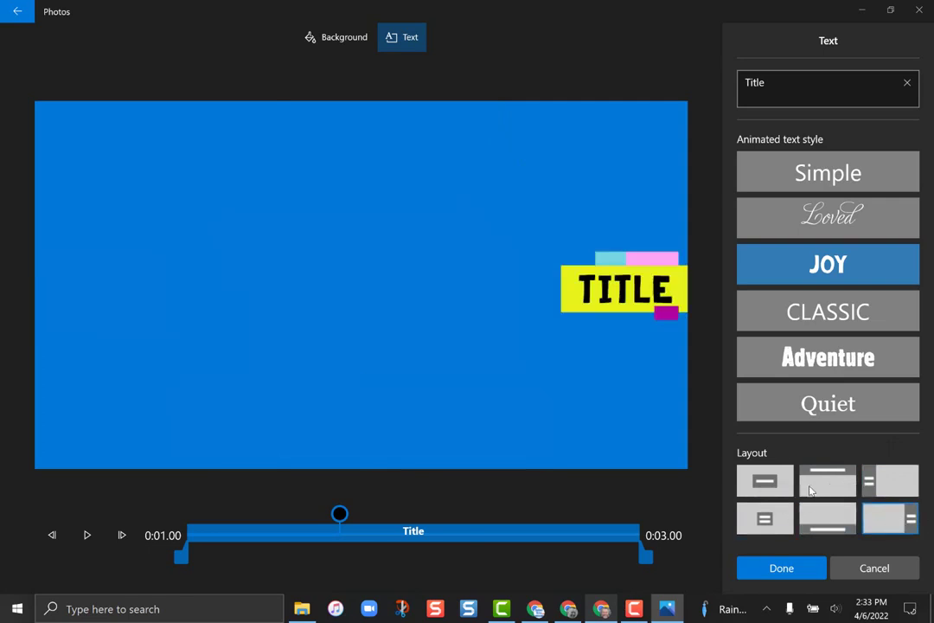
left_click(773, 481)
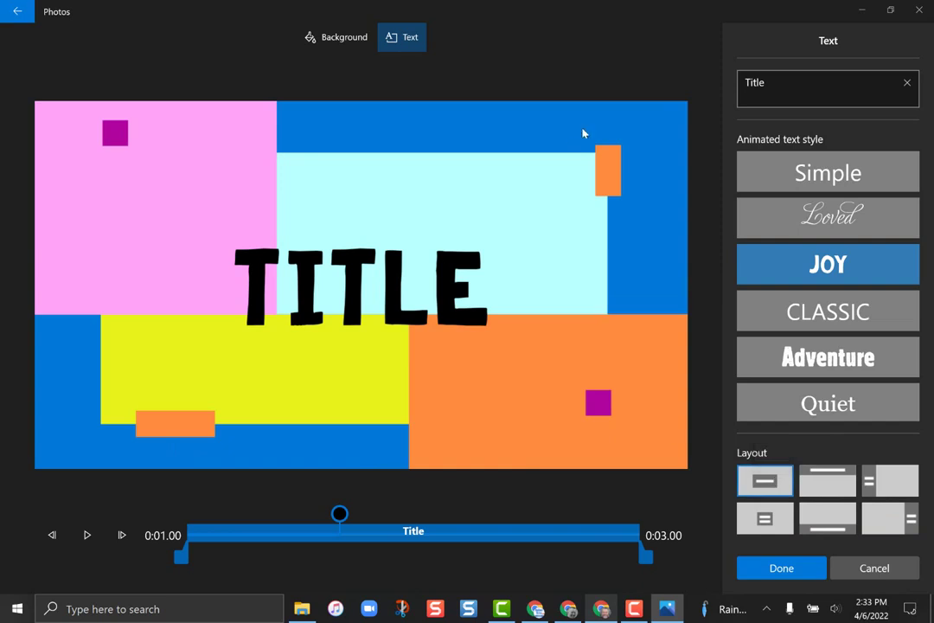
- Replace the title card's placeholder text with "Demo Video"
left_click(794, 82)
left_click_drag(794, 82, 738, 85)
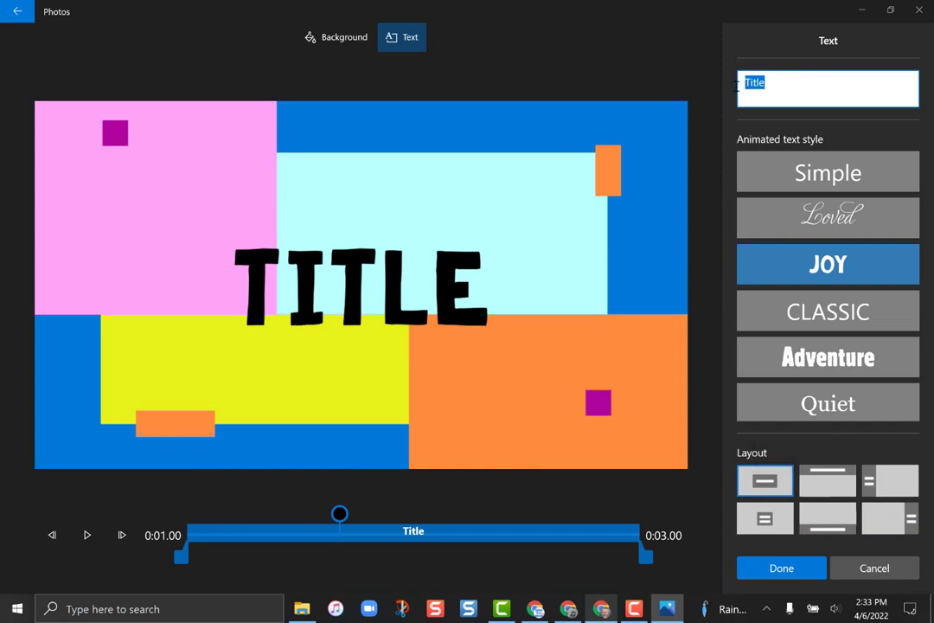
type("Demo Video")
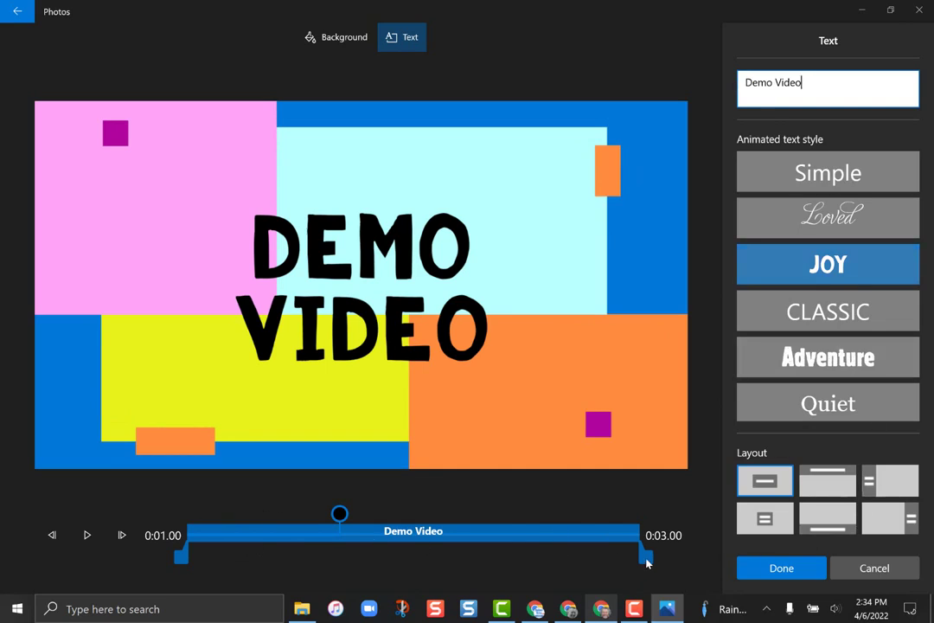
- Try to extend the "Demo Video" text past the end of the title card, and apply the text to the card
left_click_drag(645, 557, 686, 568)
left_click(784, 567)
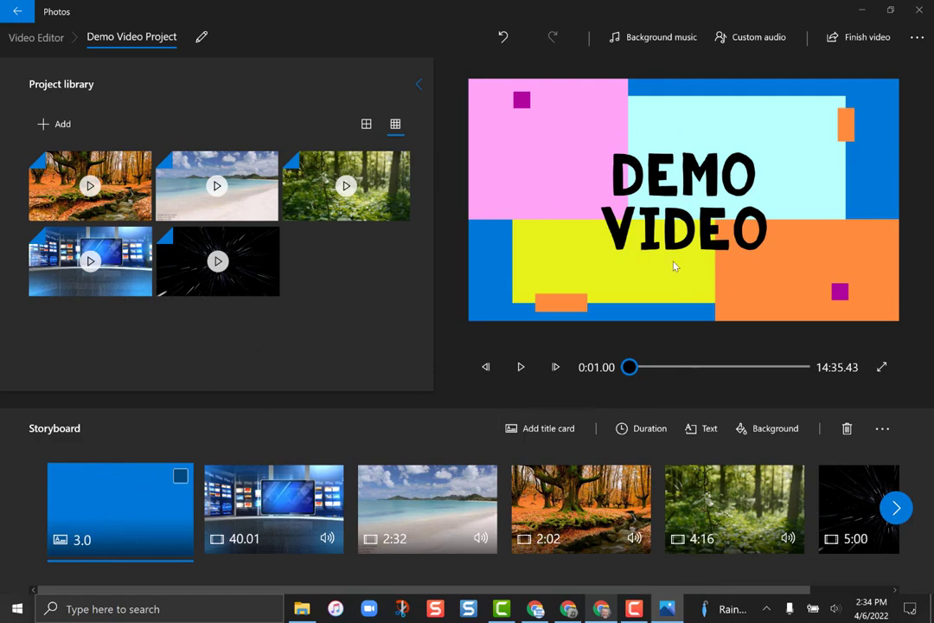
- Preview the project from the title card, scrub ahead to the Autumn Stream clip and return to the start
left_click(522, 370)
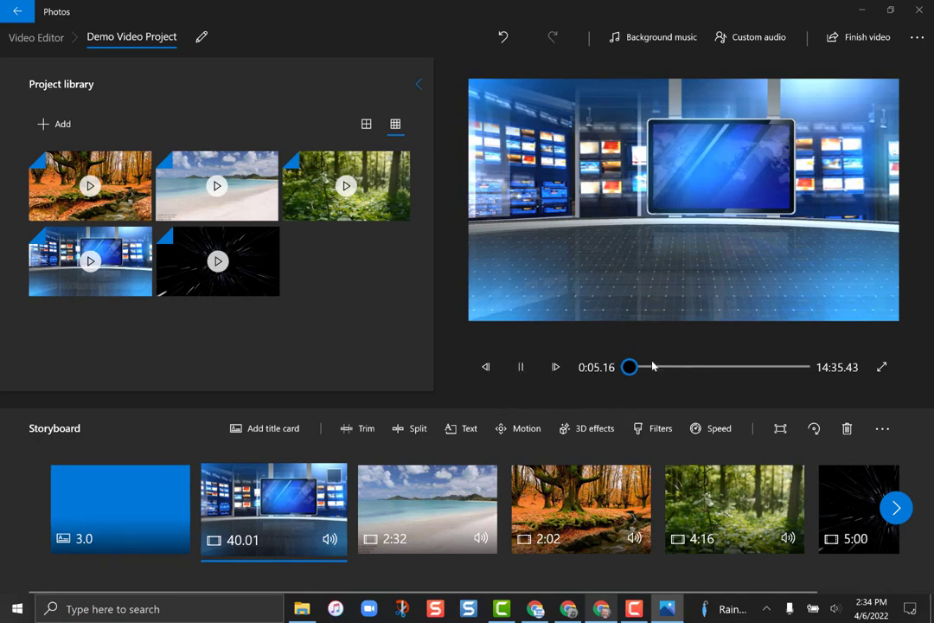
left_click_drag(630, 370, 690, 370)
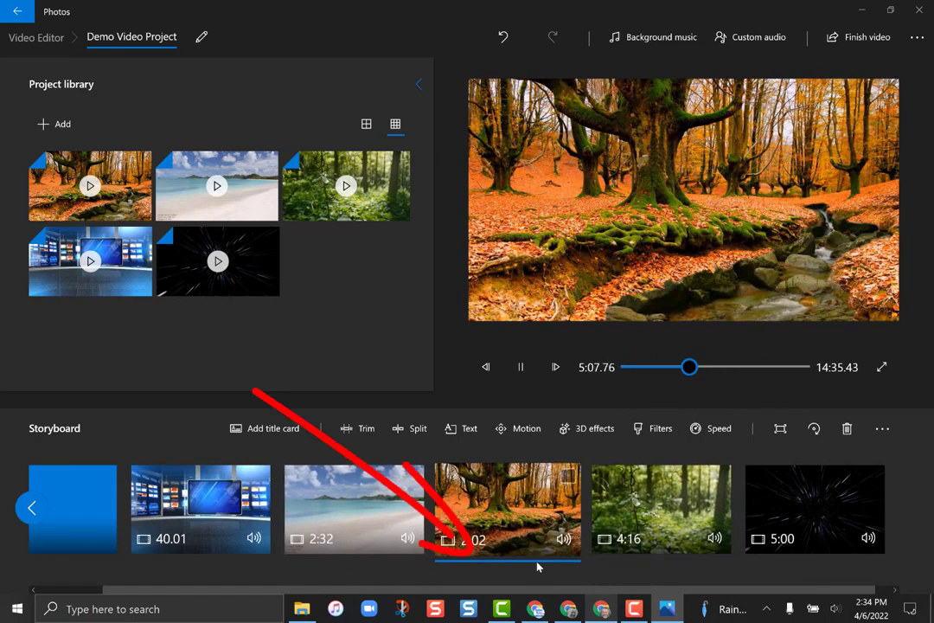
left_click_drag(692, 368, 553, 372)
left_click(521, 367)
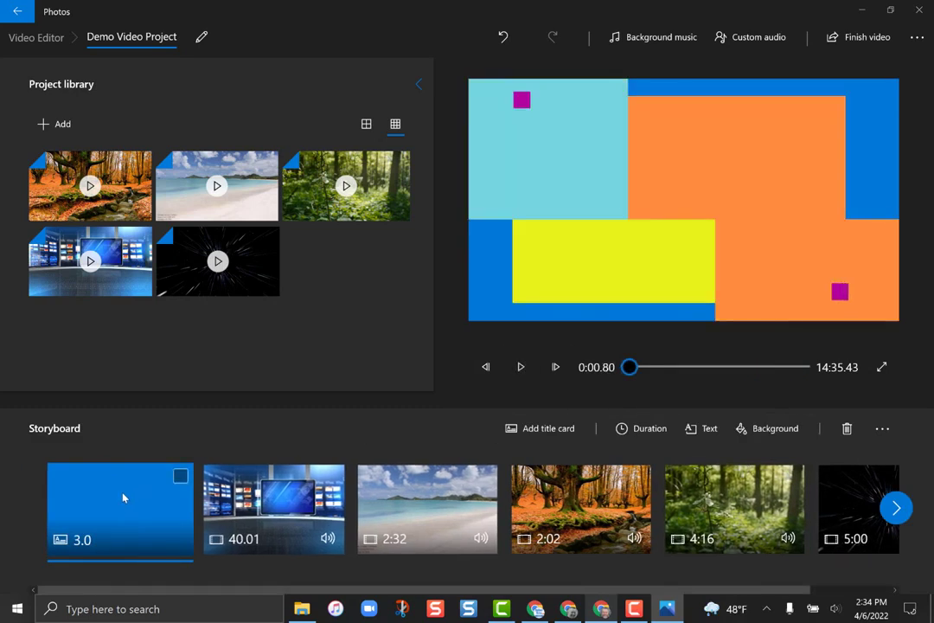
left_click(276, 510)
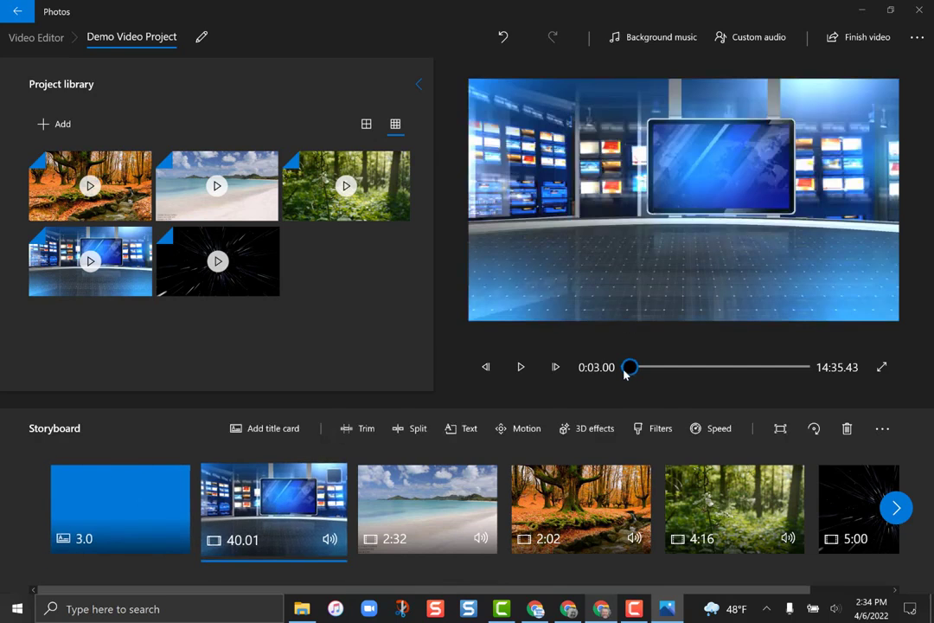
mouse_move(629, 372)
left_mouse_down()
mouse_move(656, 366)
mouse_move(611, 373)
left_mouse_up()
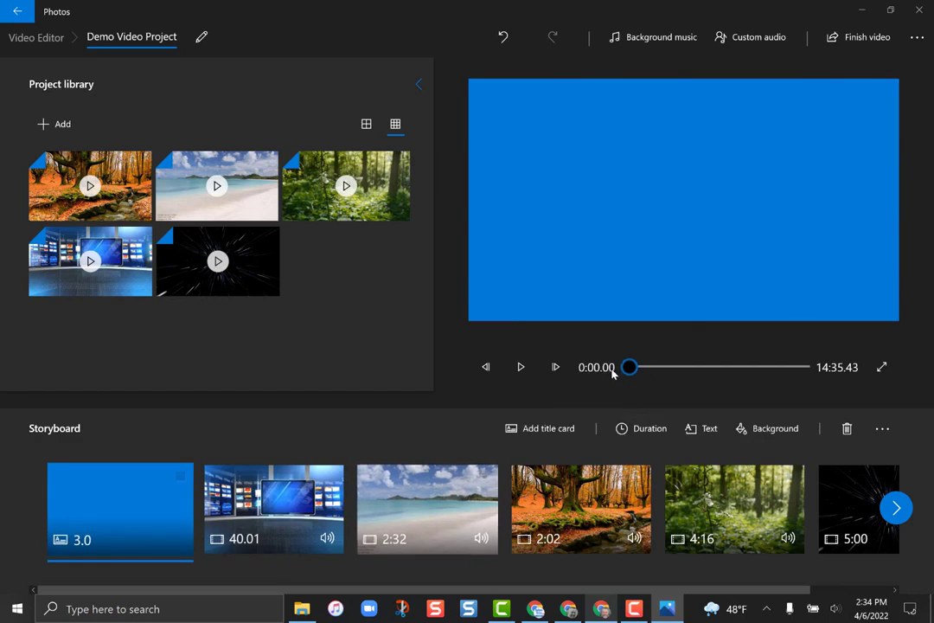
- Trim the News Set clip so it runs from 0:10.00 to 0:28.06
left_click(265, 493)
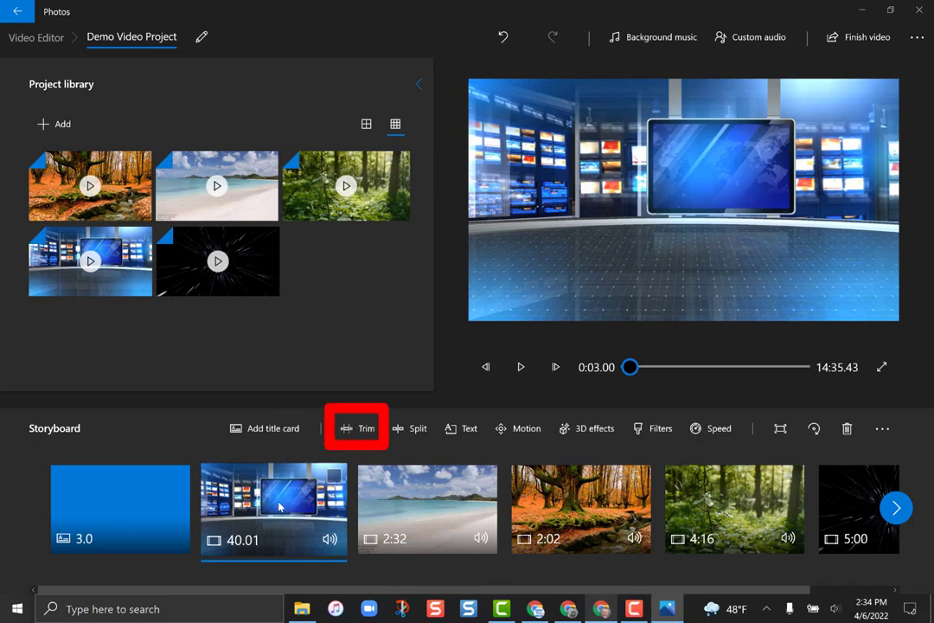
left_click(358, 430)
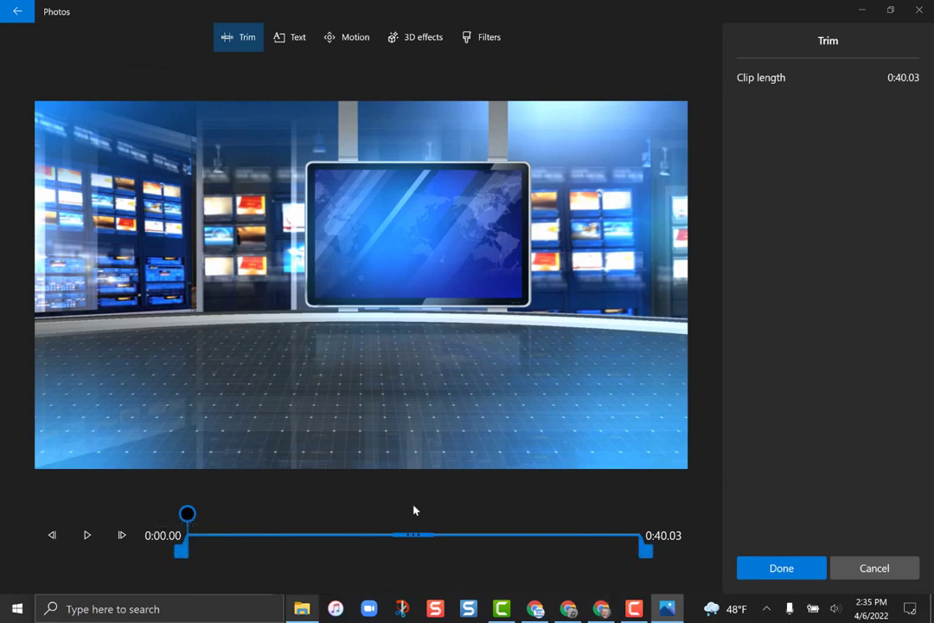
left_click_drag(189, 515, 374, 523)
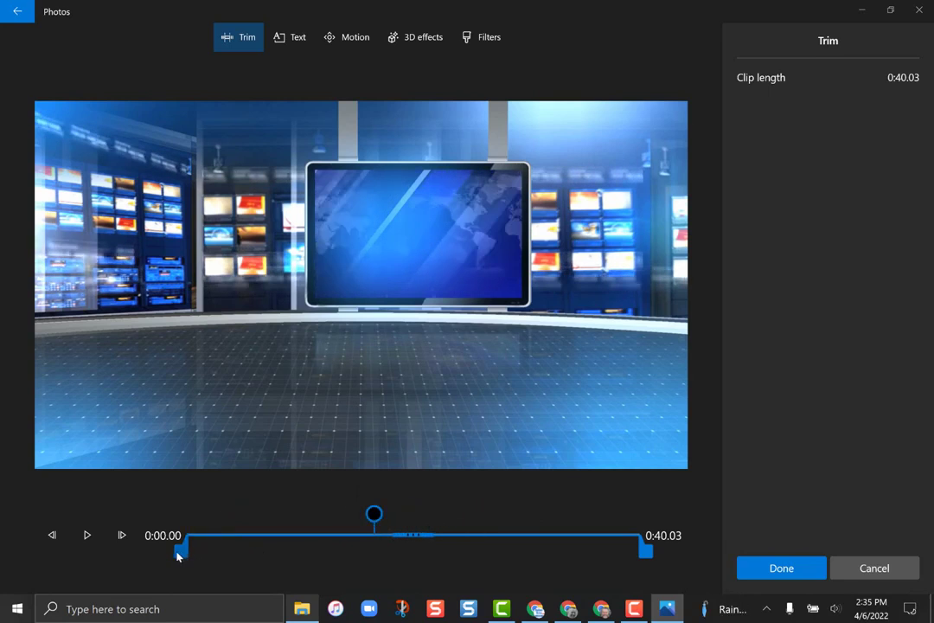
left_click_drag(171, 554, 294, 555)
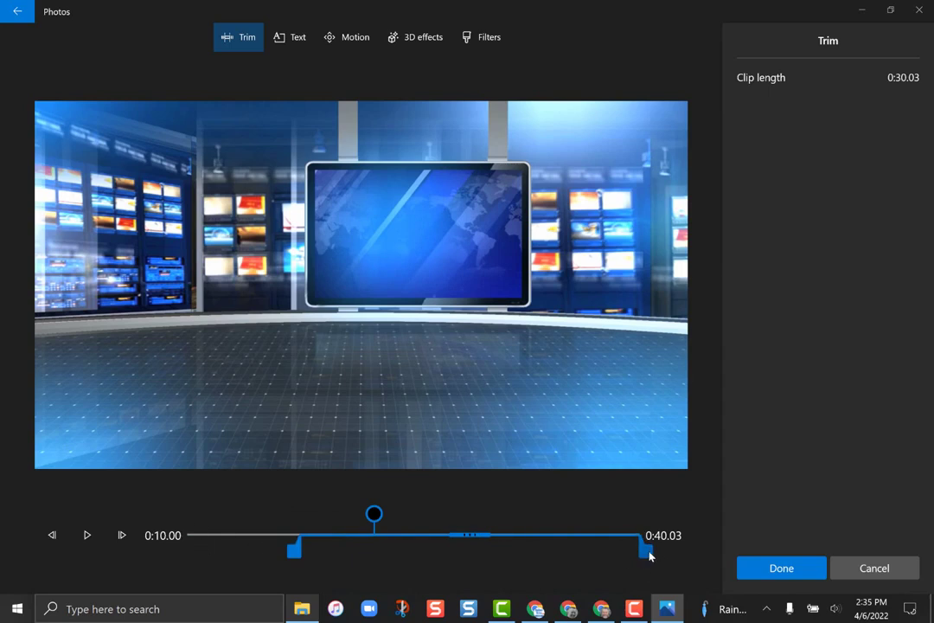
left_click_drag(645, 551, 511, 556)
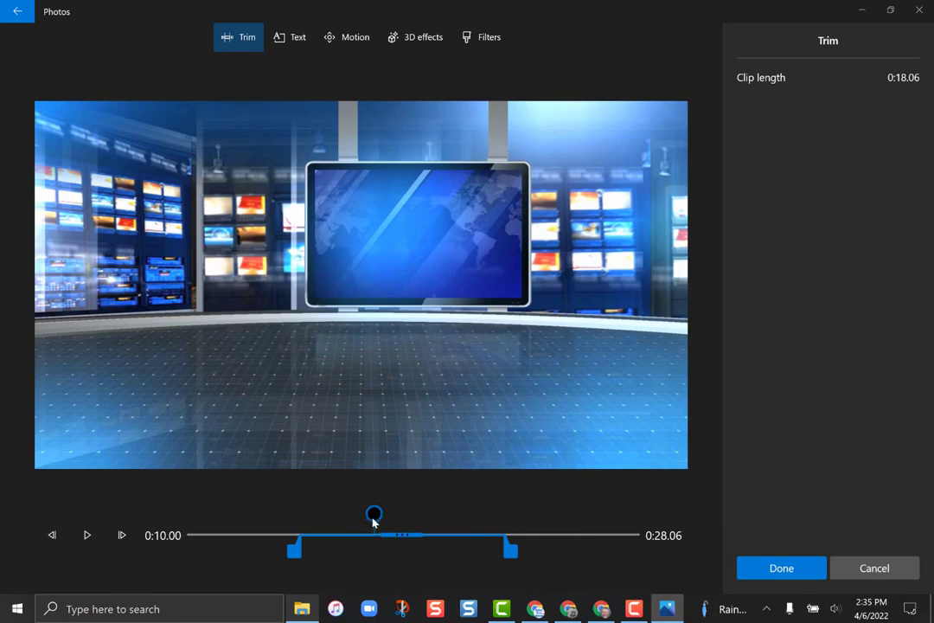
left_click_drag(373, 519, 419, 537)
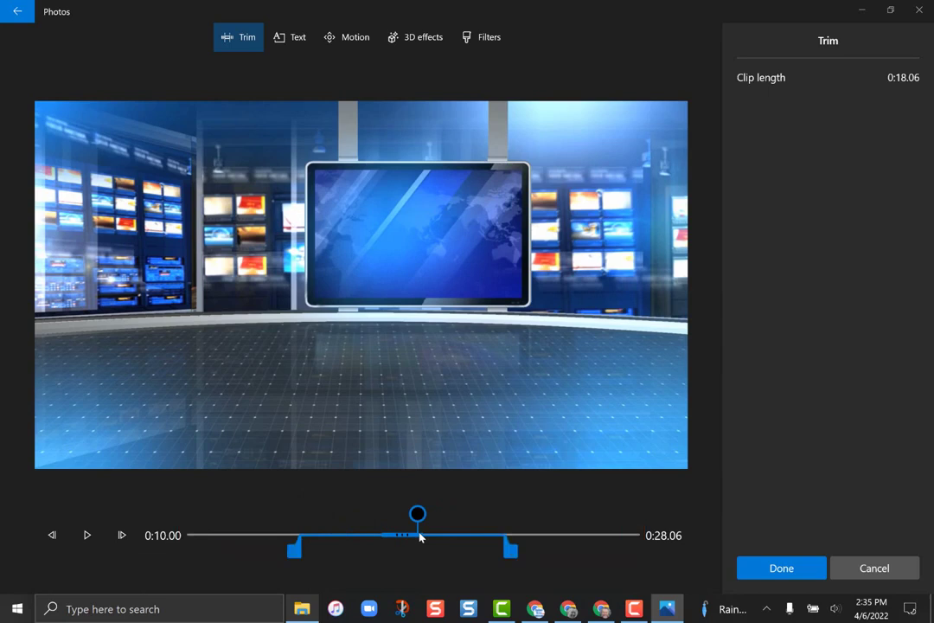
left_click(782, 567)
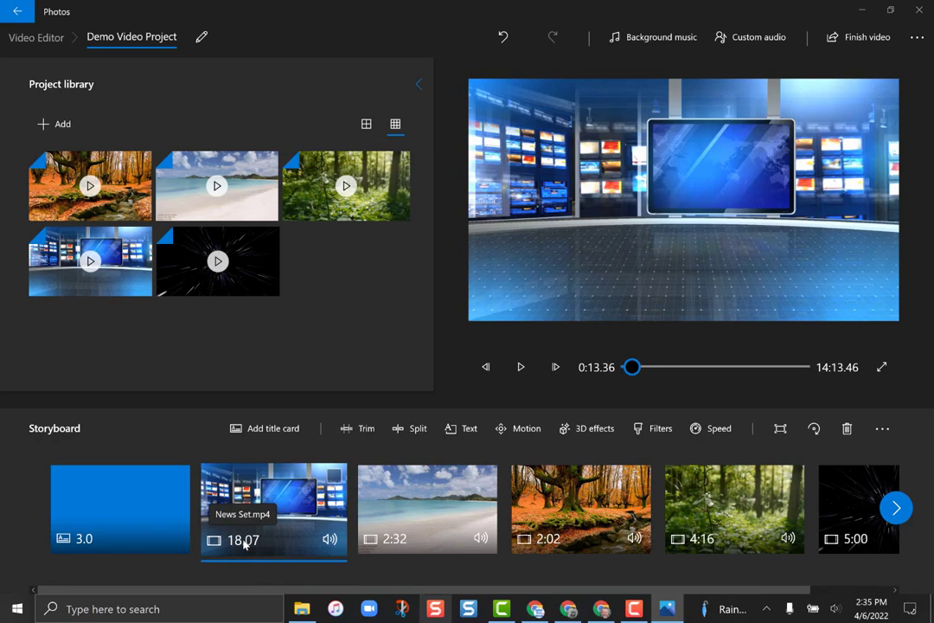
- Split the Beach clip into two clips at 1:19.96
left_click(438, 500)
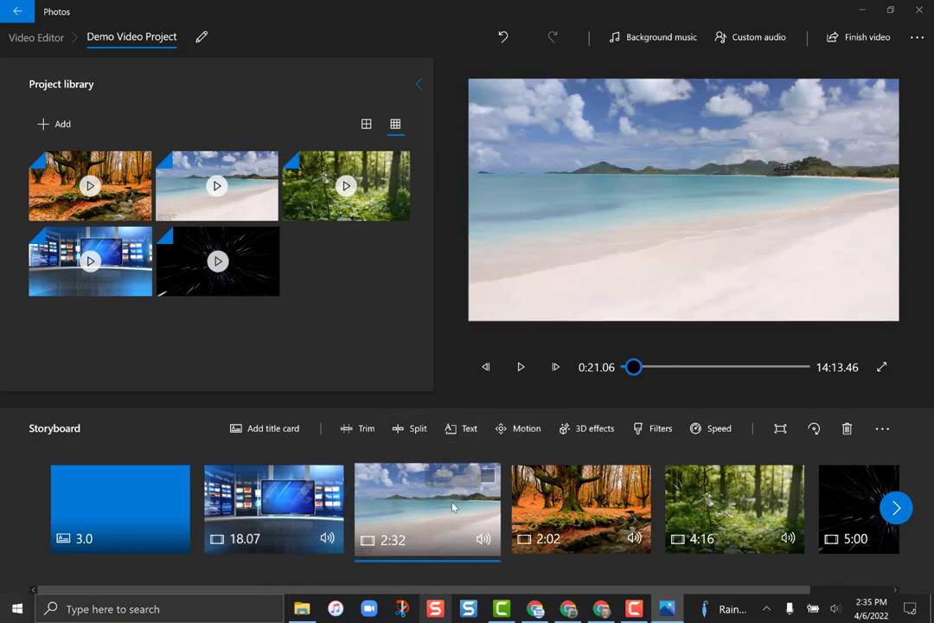
left_click(416, 432)
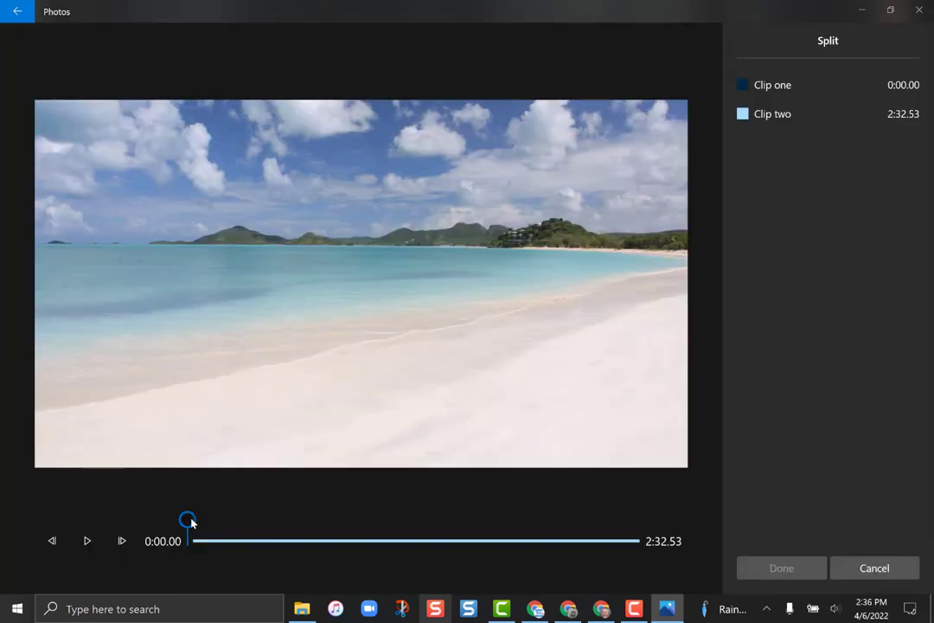
left_click_drag(189, 520, 306, 533)
left_click_drag(367, 531, 439, 538)
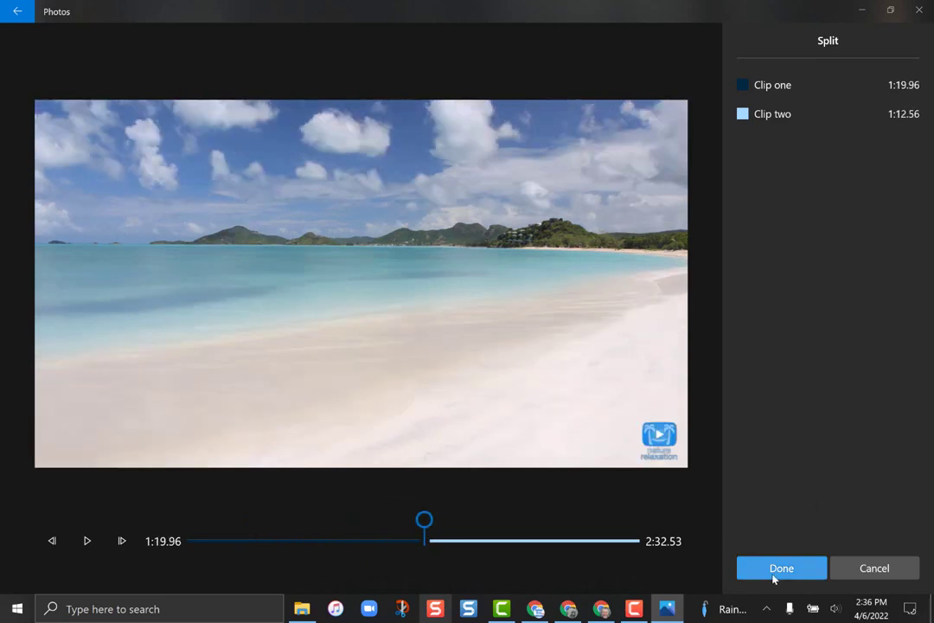
left_click(777, 573)
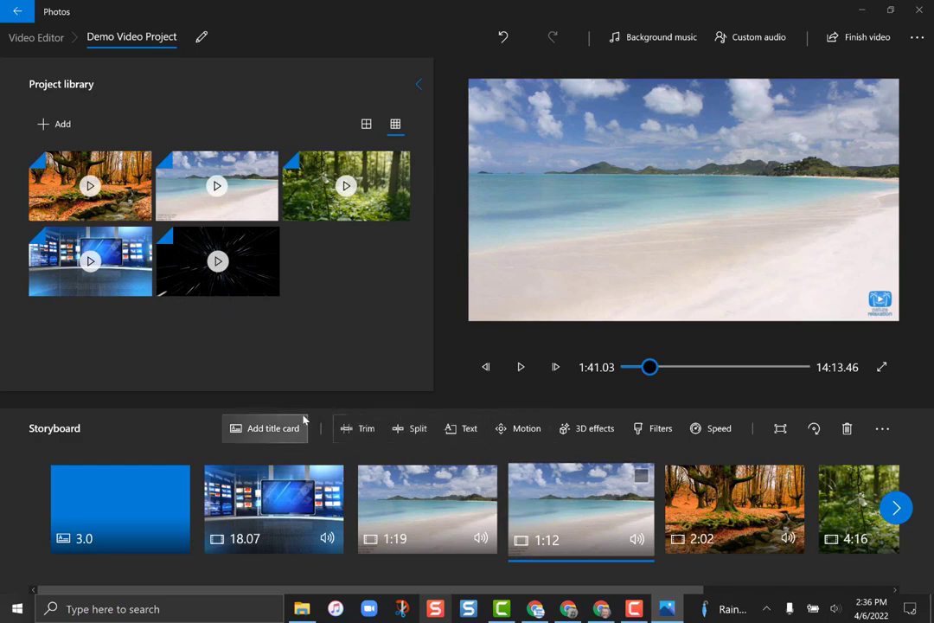
- Insert a title card between the two Beach clips with the text "The Beach!" in the Adventure animated style
left_click(260, 429)
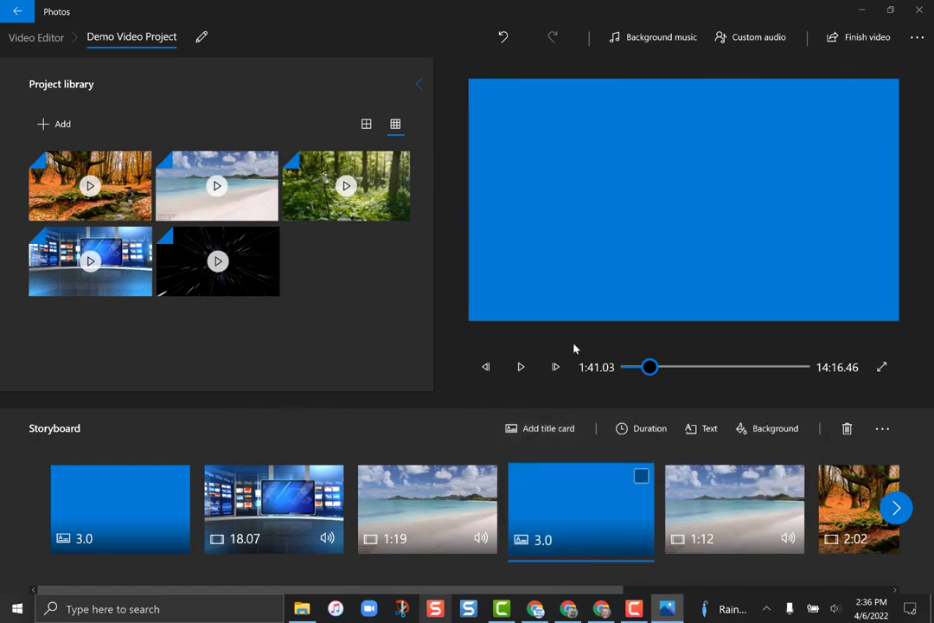
left_click(703, 433)
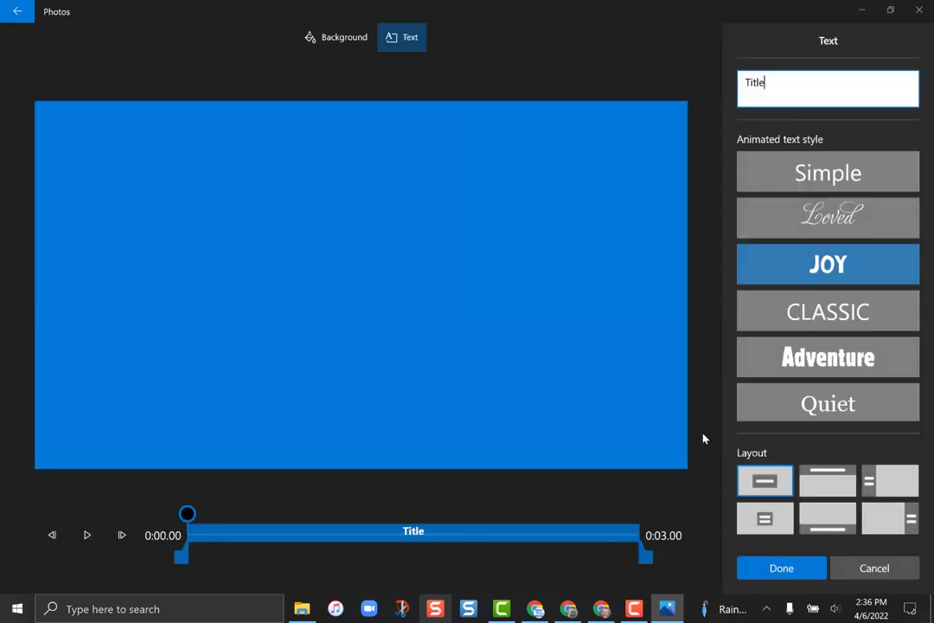
left_click(798, 359)
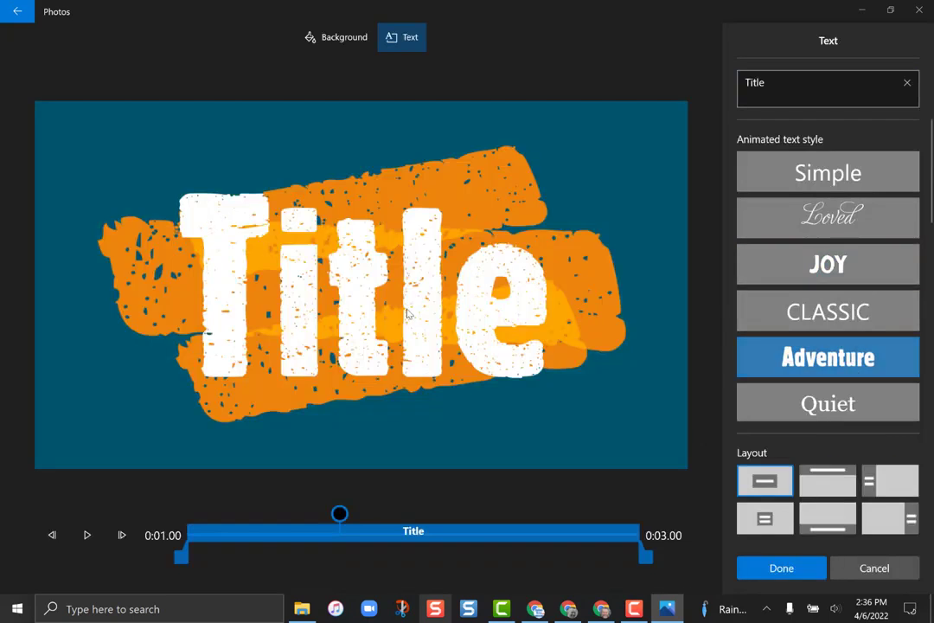
left_click(761, 84)
double_click(768, 84)
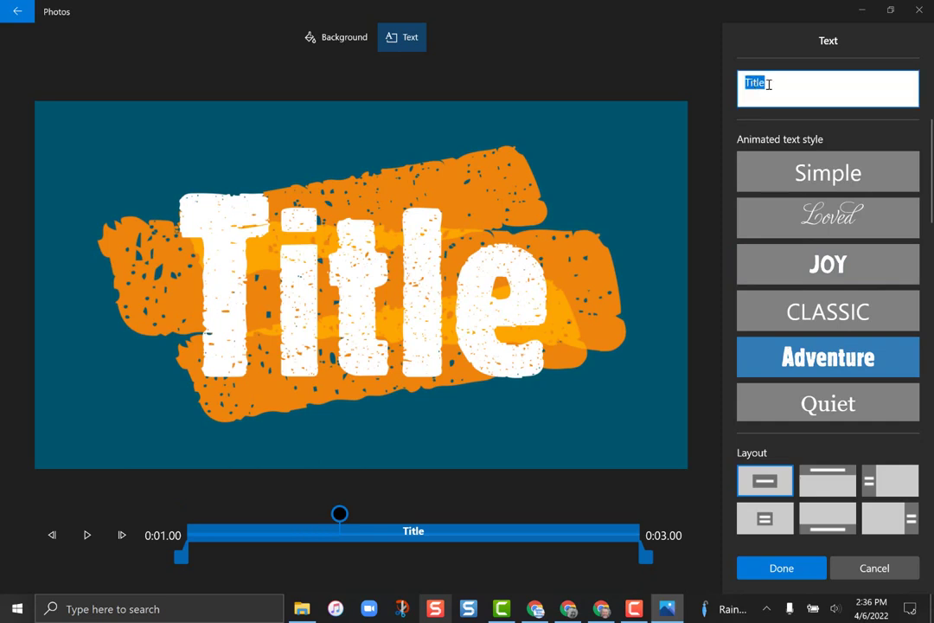
type("The Beach!")
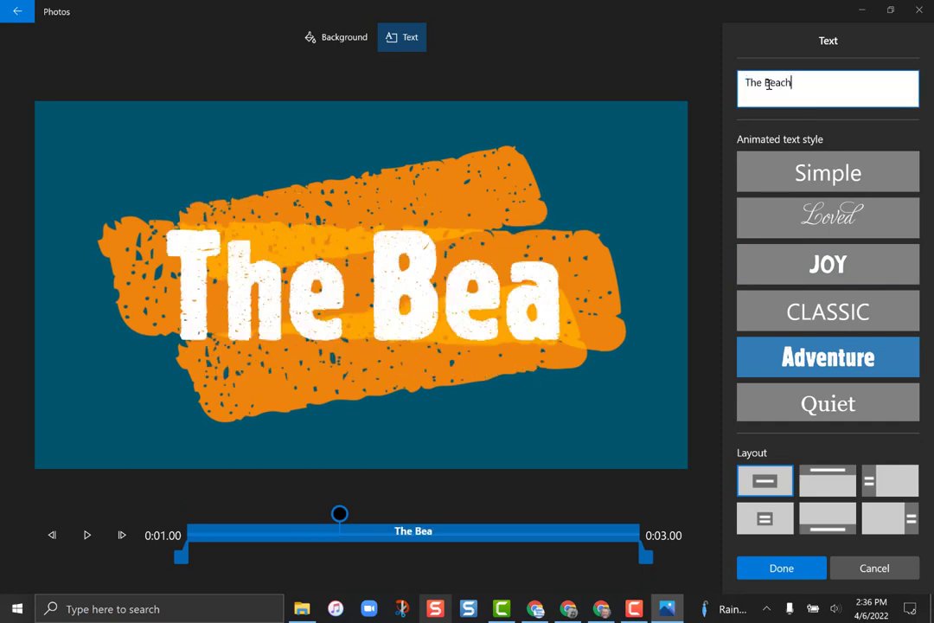
left_click(779, 572)
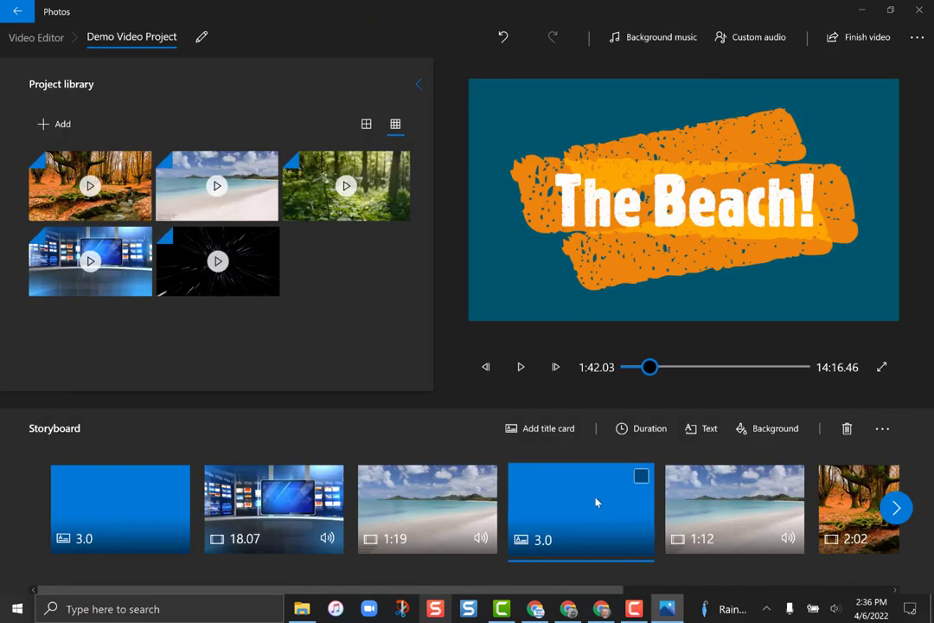
- Preview the first Beach clip, skip ahead near its end and watch playback pass through the title card into the second Beach clip
left_click(427, 508)
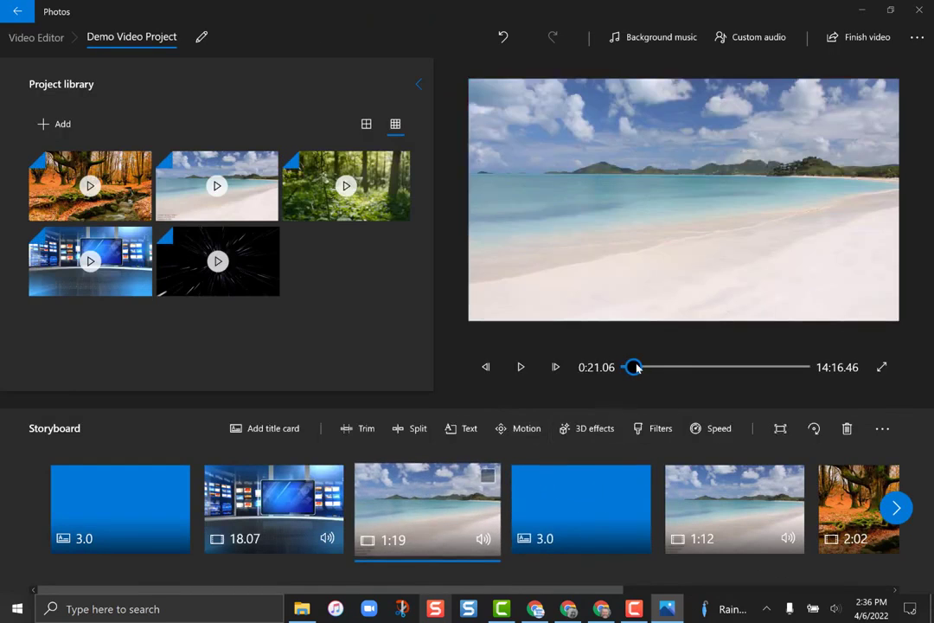
left_click(519, 367)
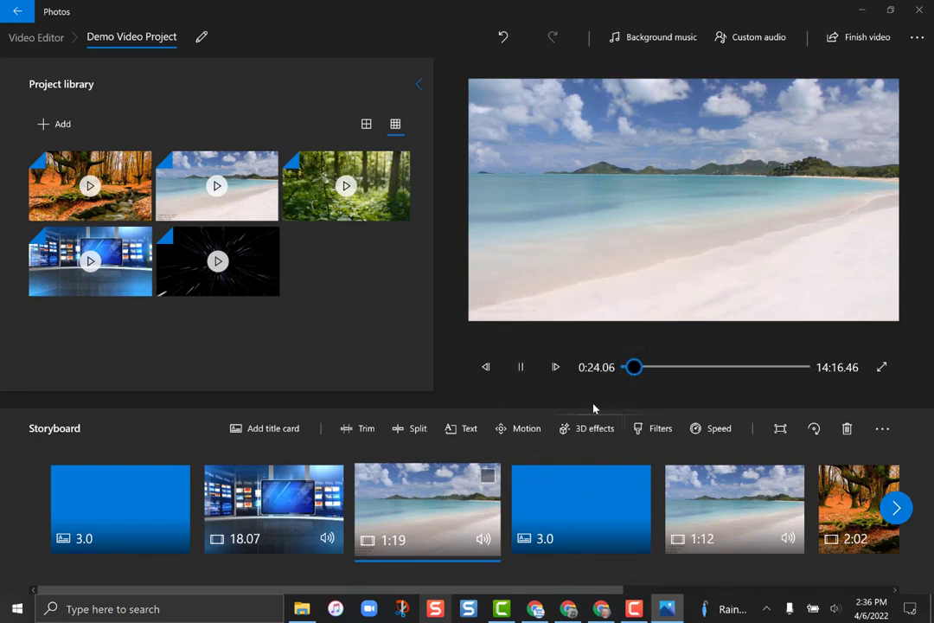
mouse_move(634, 369)
left_mouse_down()
mouse_move(657, 371)
mouse_move(649, 372)
left_mouse_up()
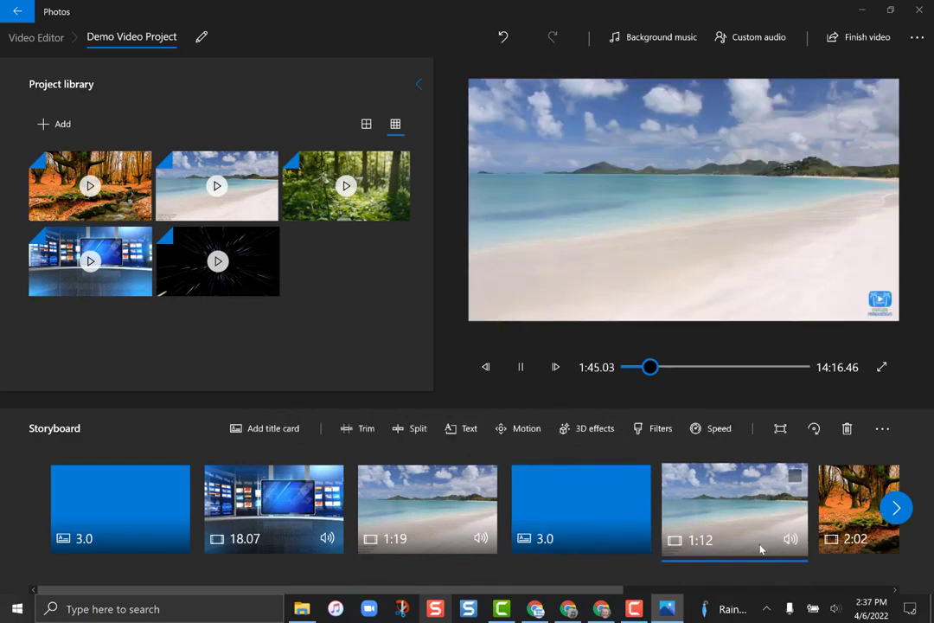
left_click(524, 374)
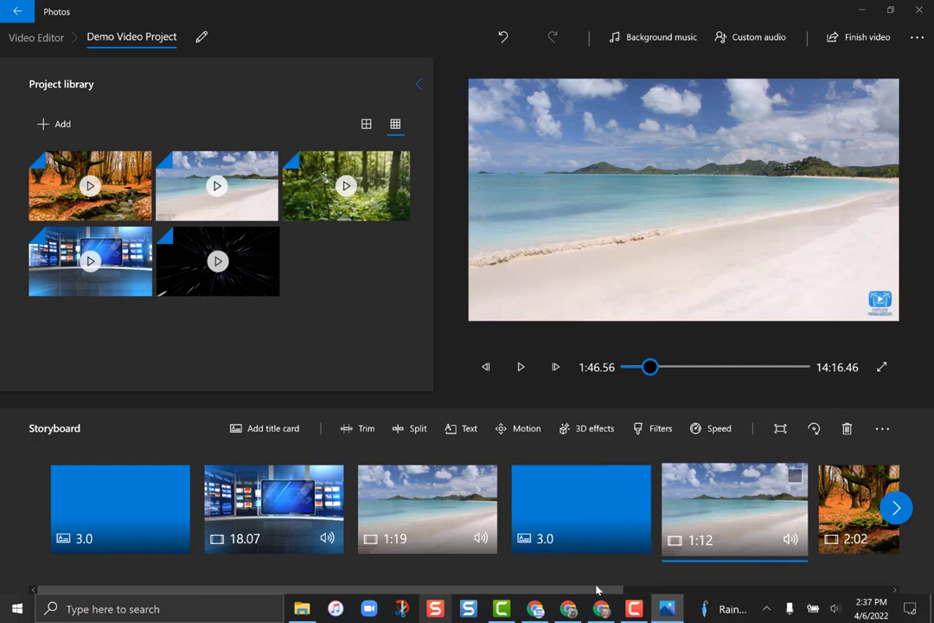
- Add the text "Leaves!" to the Autumn Stream clip in the Classic animated style
left_click_drag(597, 590, 811, 612)
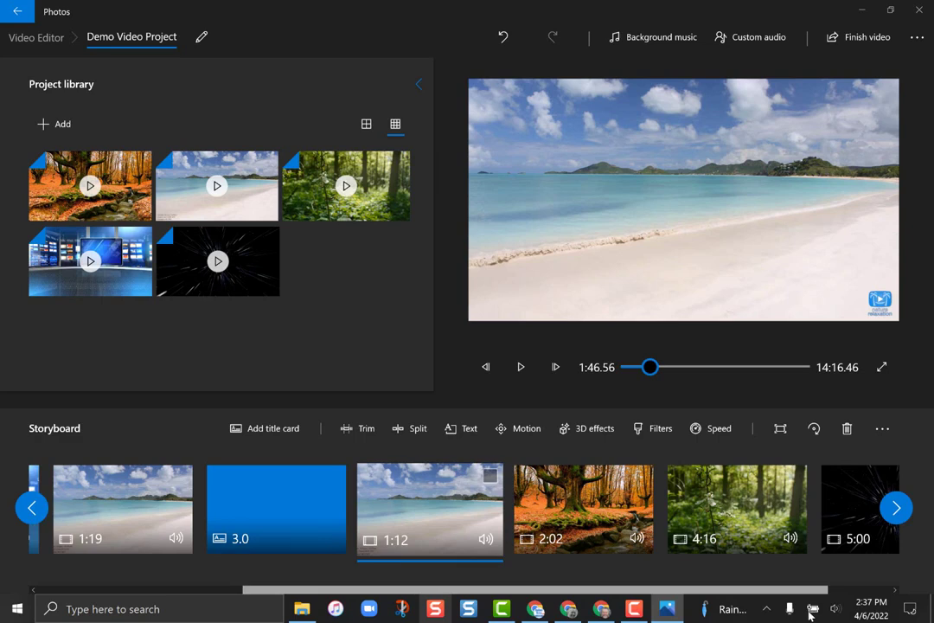
left_click(559, 478)
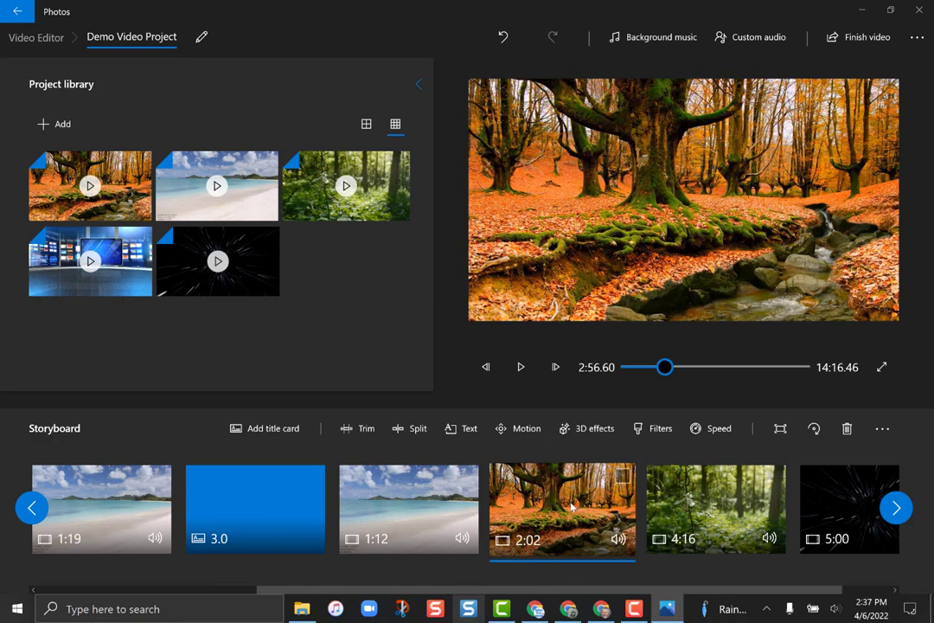
left_click(458, 433)
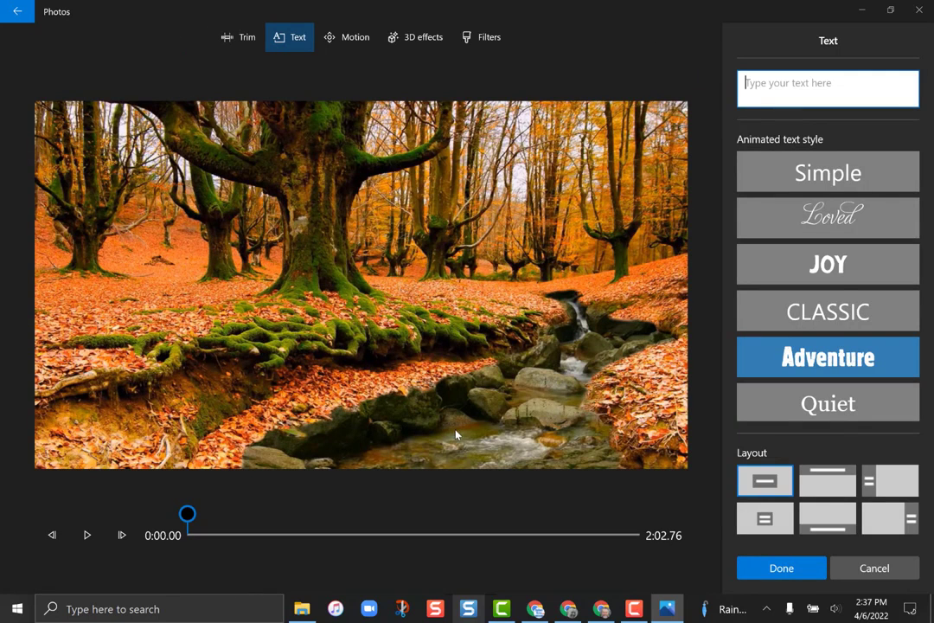
left_click(832, 317)
left_click(804, 91)
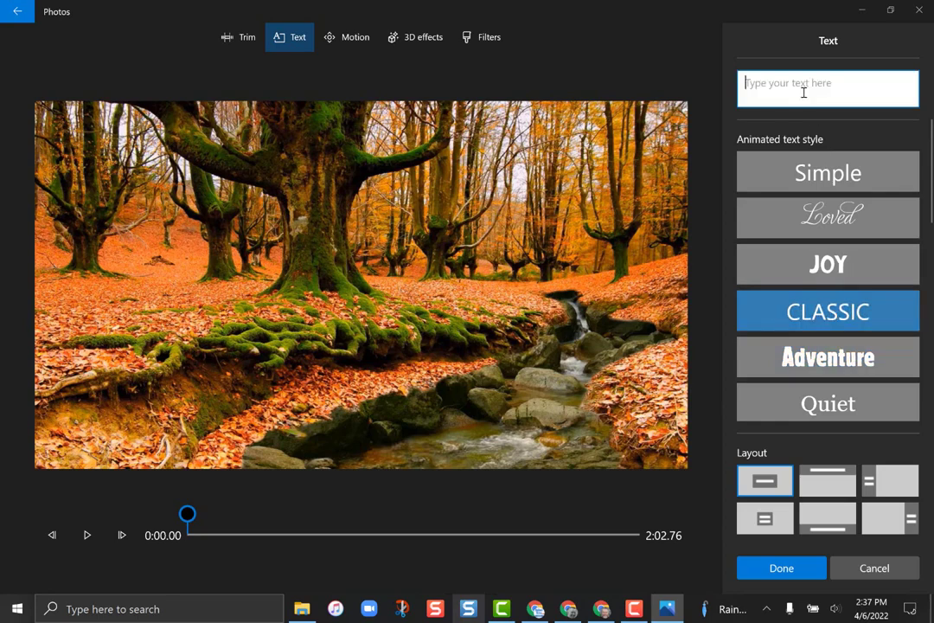
type("Leaves!")
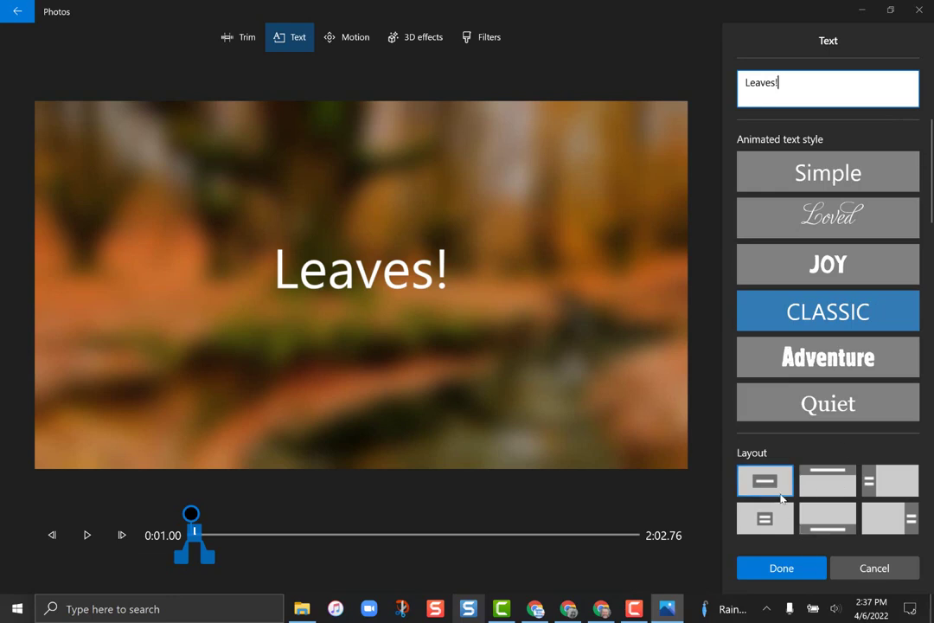
- Try other layouts for the "Leaves!" text and return to the first layout
left_click(764, 517)
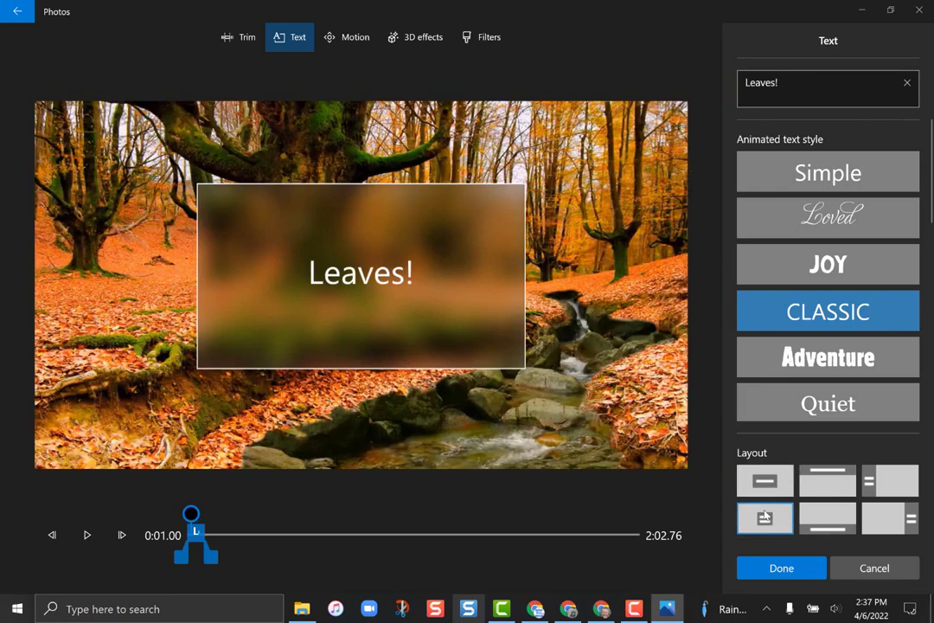
left_click(826, 496)
left_click(779, 489)
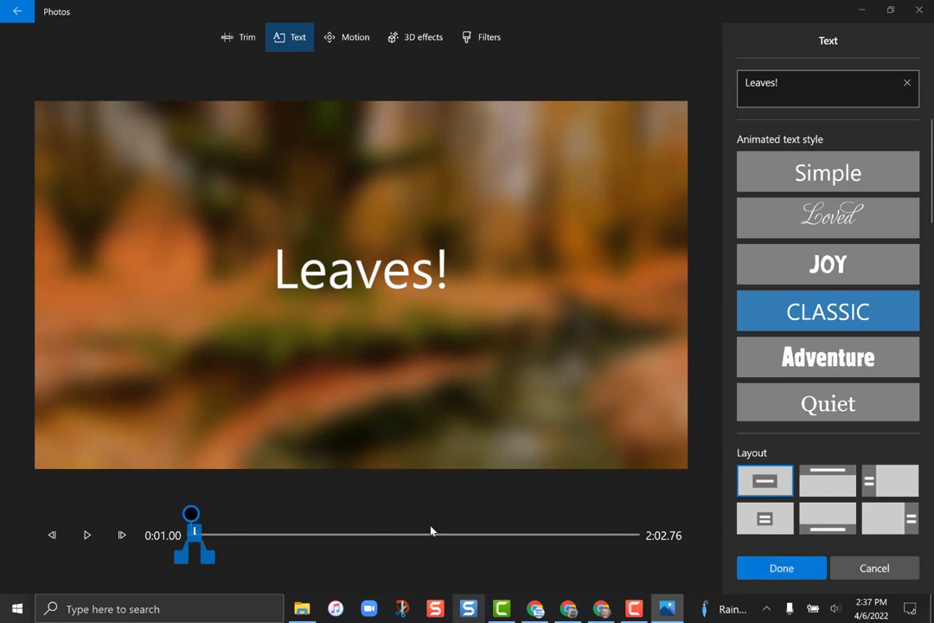
- Extend the "Leaves!" text across more of the Autumn Stream clip and apply the text
left_click_drag(212, 566, 495, 571)
left_click(796, 575)
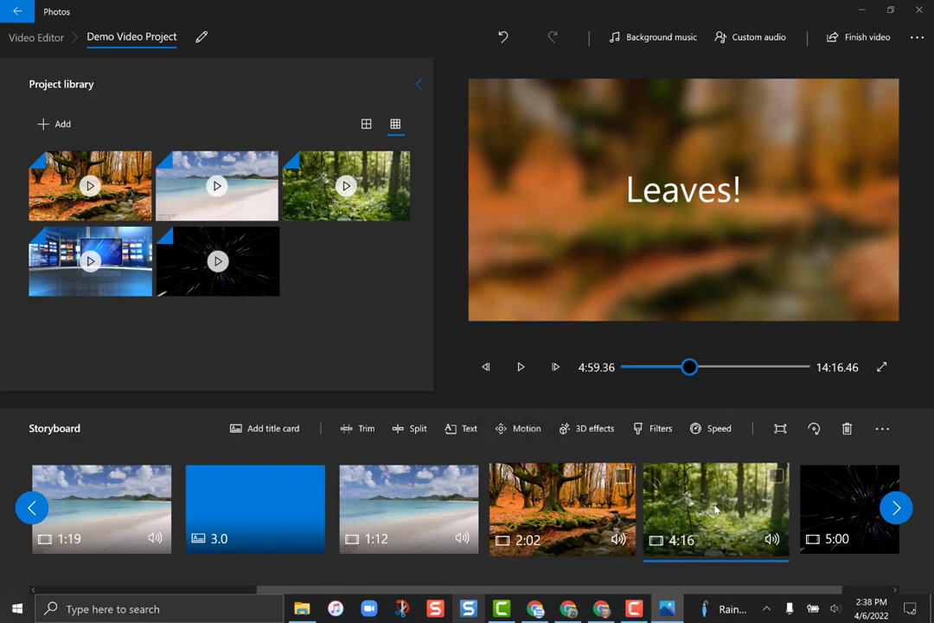
- Try the Zoom out left motion on the news studio clip, preview it and discard it
left_click(305, 514)
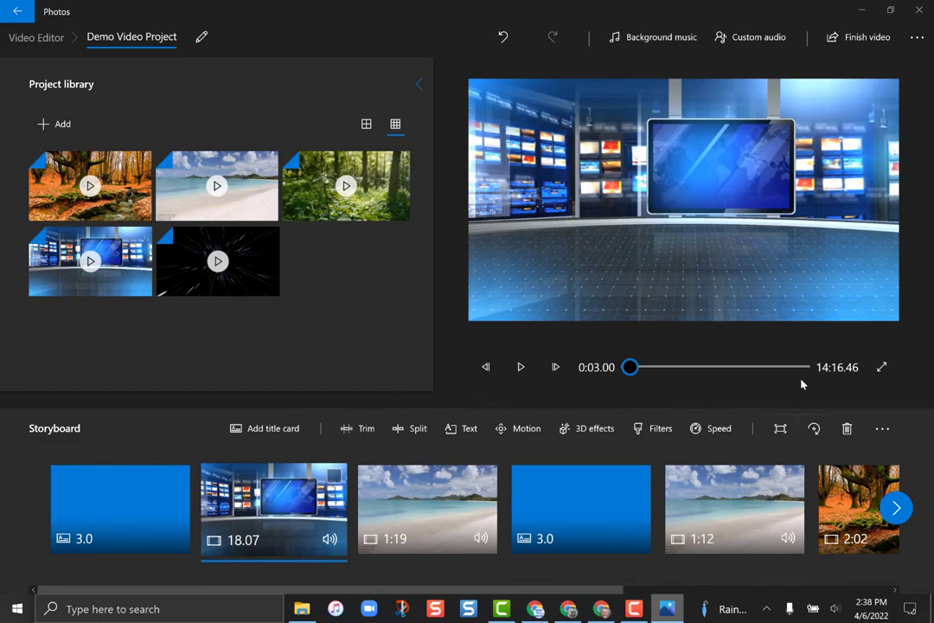
left_click(507, 430)
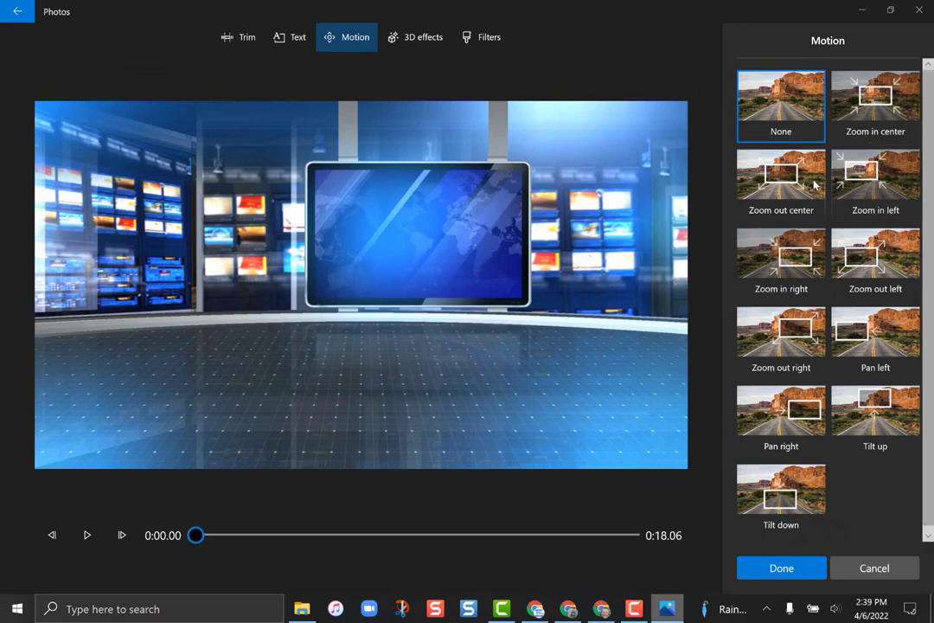
left_click(874, 279)
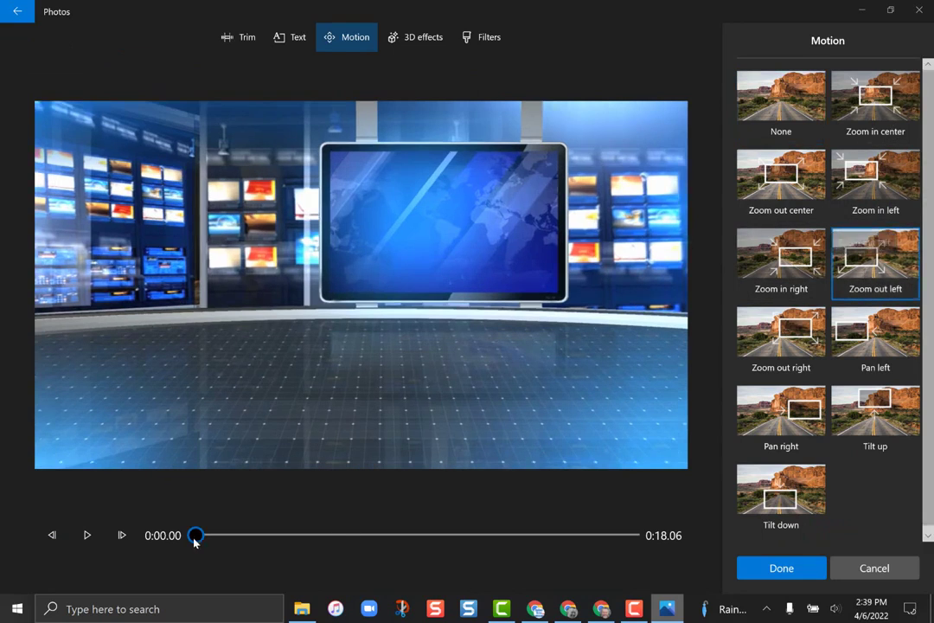
left_click(87, 535)
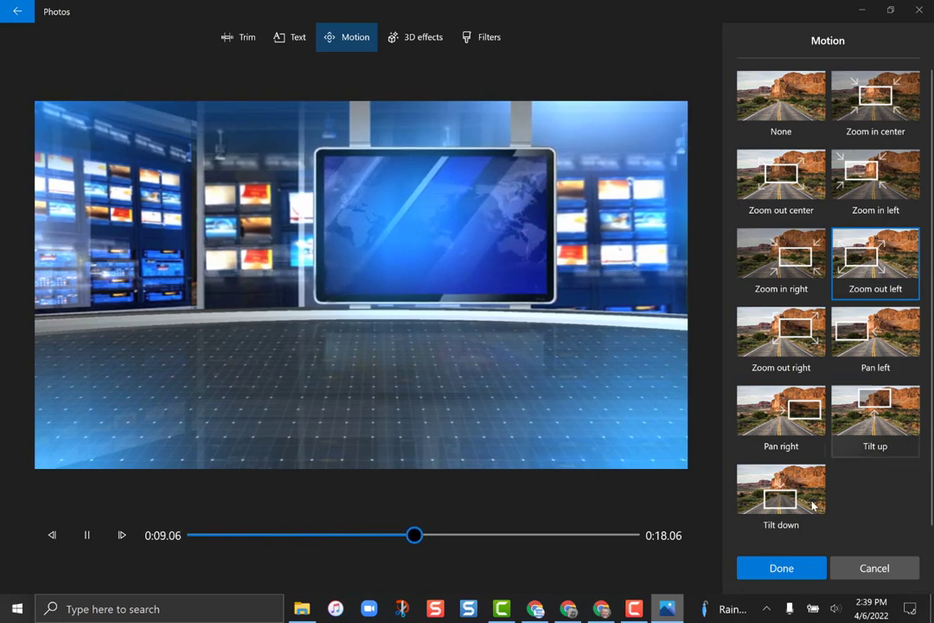
left_click(870, 570)
left_click(433, 340)
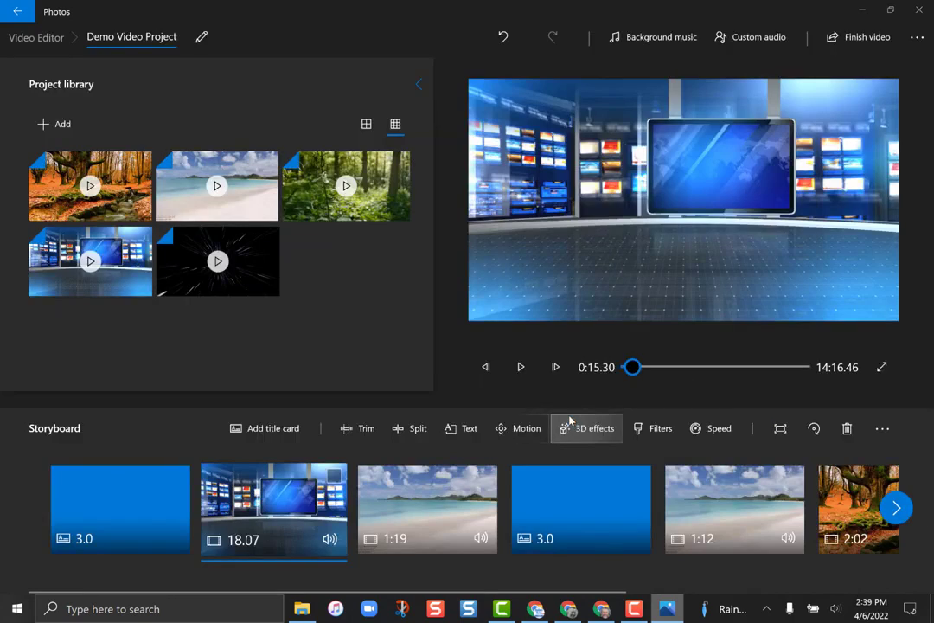
- Add the Atomic motion 3D effect to the Space Warp clip, then reposition and enlarge it over the middle of the frame
scroll(571, 592, "down", 3)
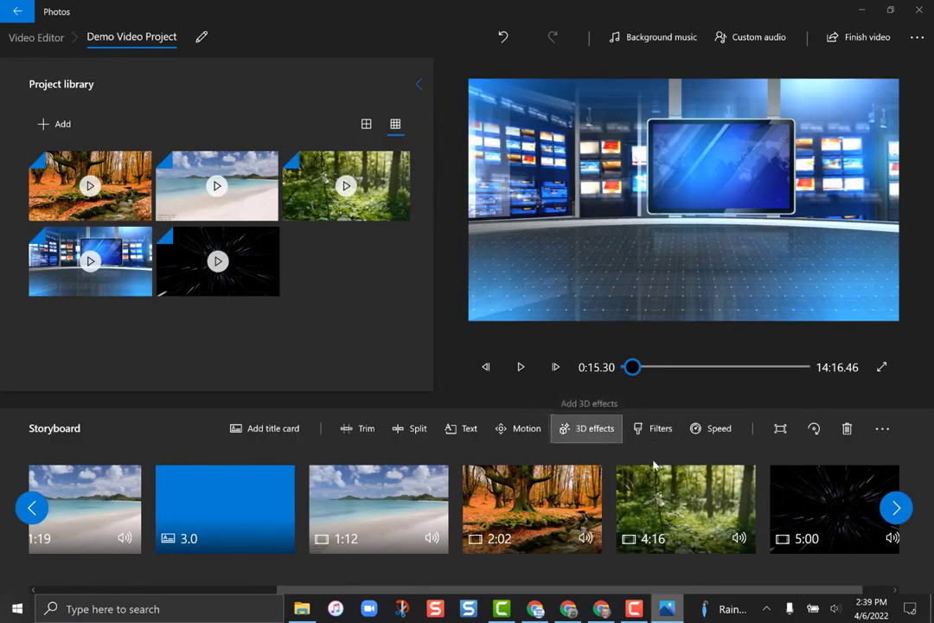
left_click(820, 533)
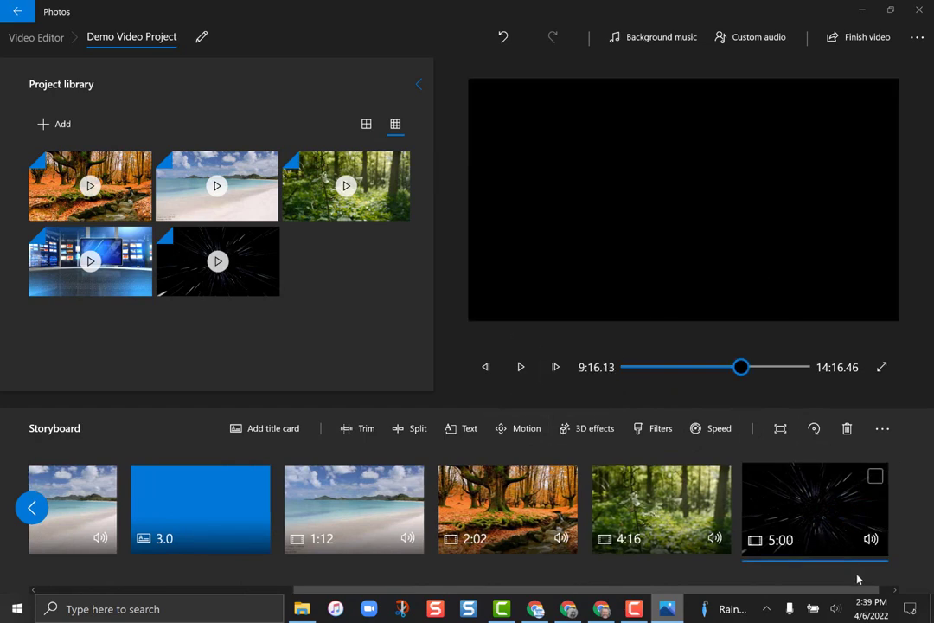
left_click(575, 430)
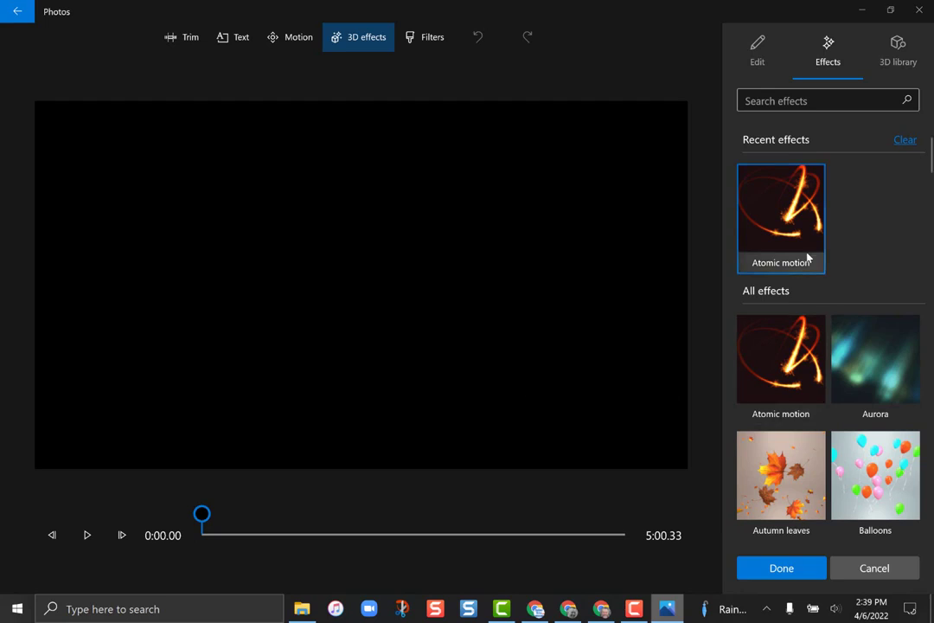
left_click_drag(788, 221, 330, 310)
left_click(87, 538)
left_click_drag(410, 370, 335, 274)
left_click_drag(396, 345, 483, 432)
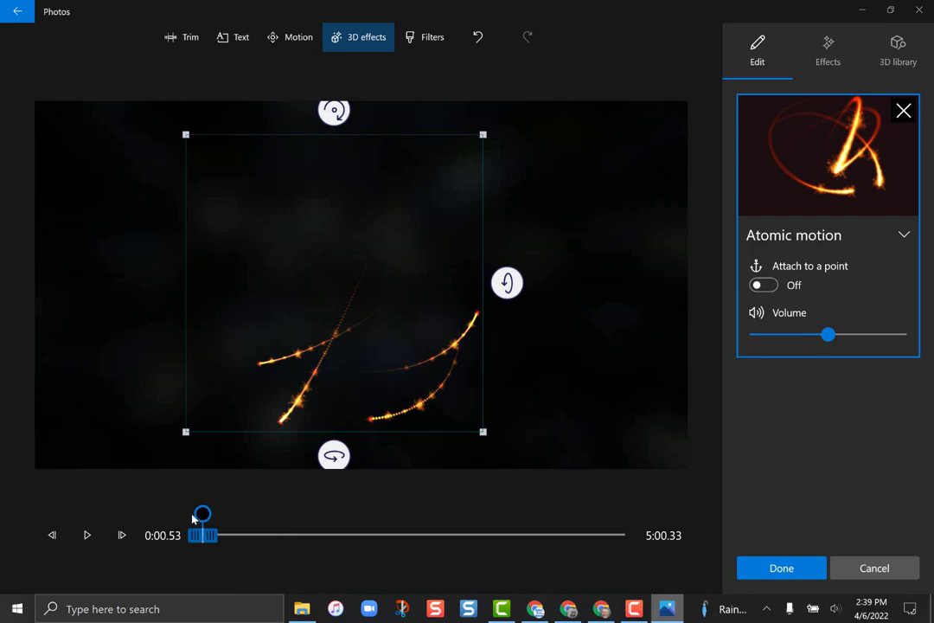
- Preview the Atomic motion effect from the clip's start and apply it
left_click(193, 518)
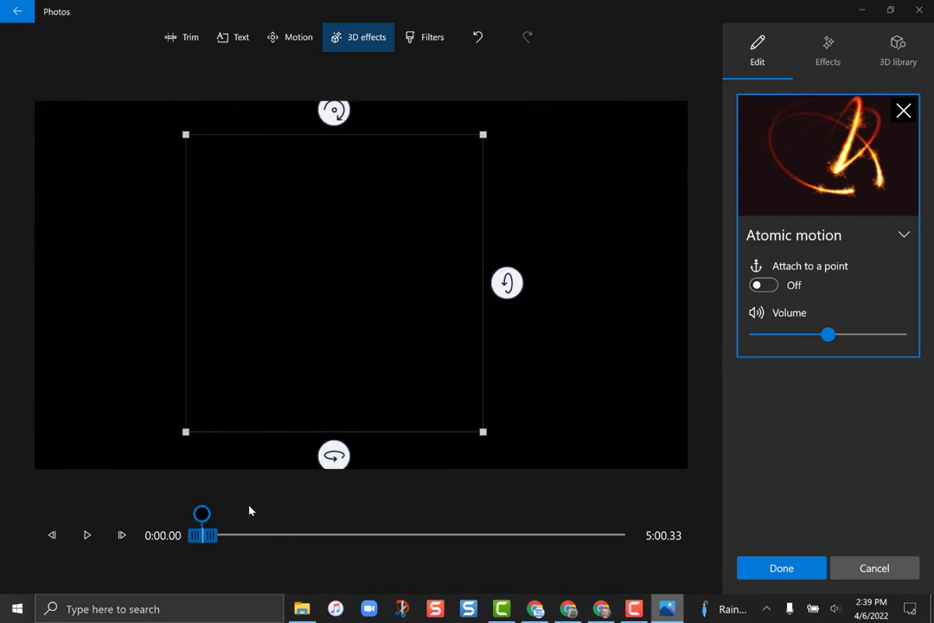
left_click(87, 536)
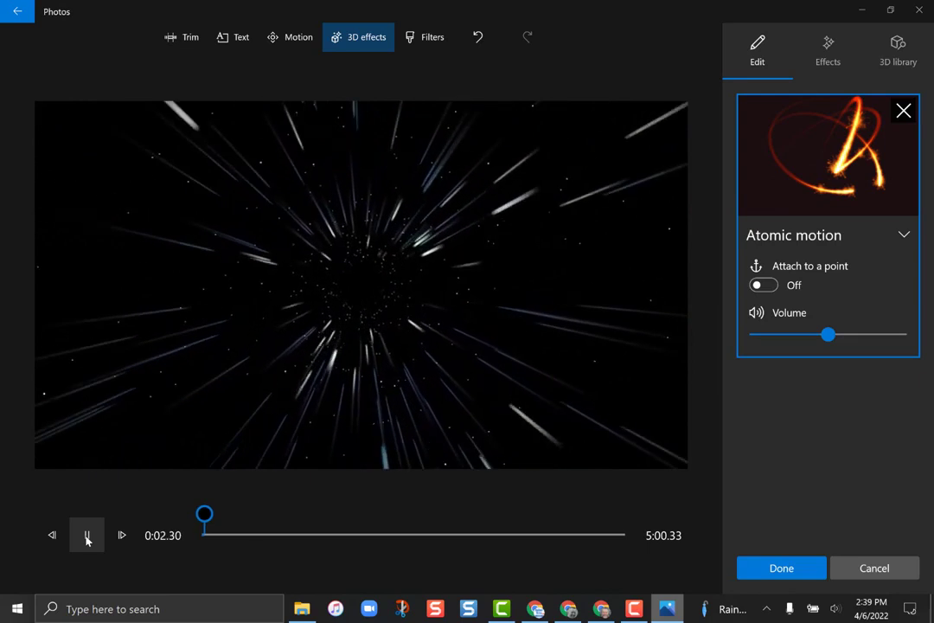
left_click(778, 566)
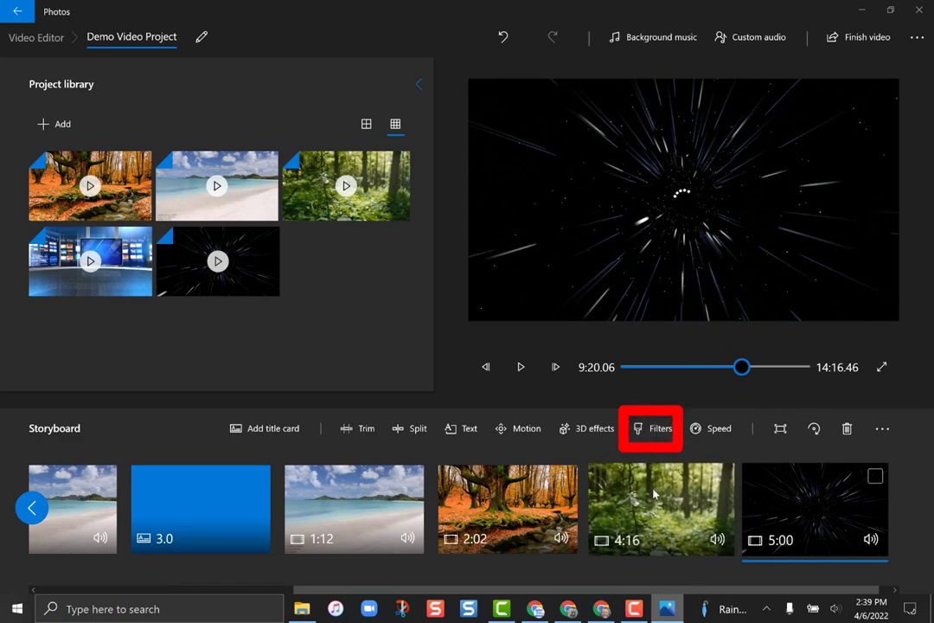
- Compare the Iceberg, Joy and Pixel filters on the forest clip and apply the Inky filter
left_click(655, 494)
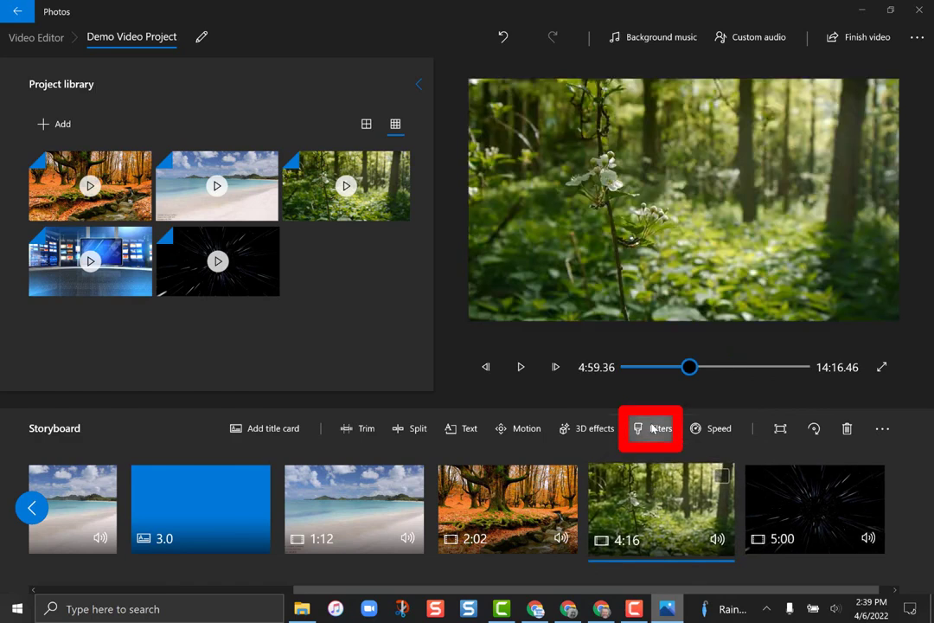
left_click(653, 428)
left_click(846, 293)
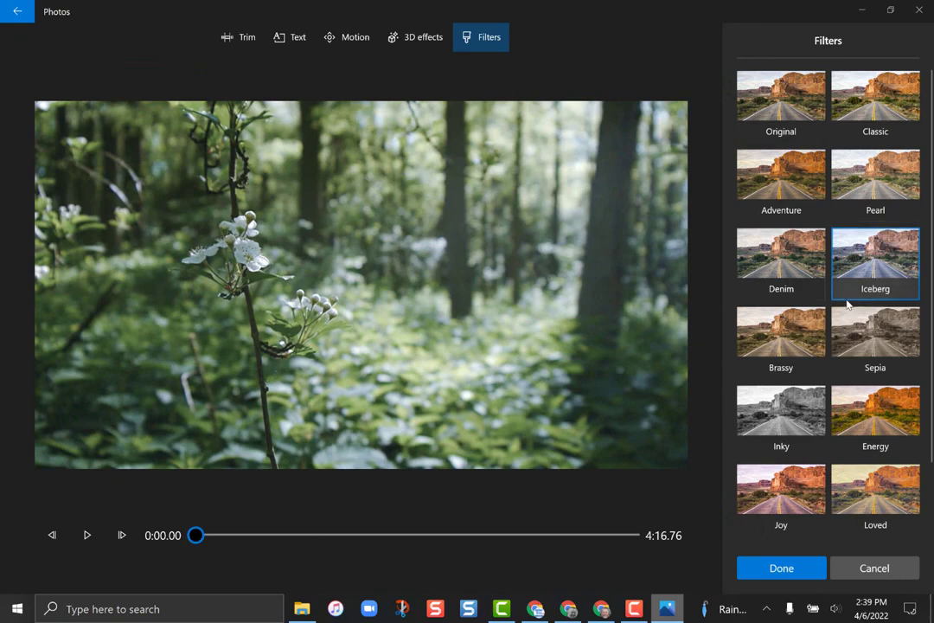
left_click(745, 346)
left_click(778, 492)
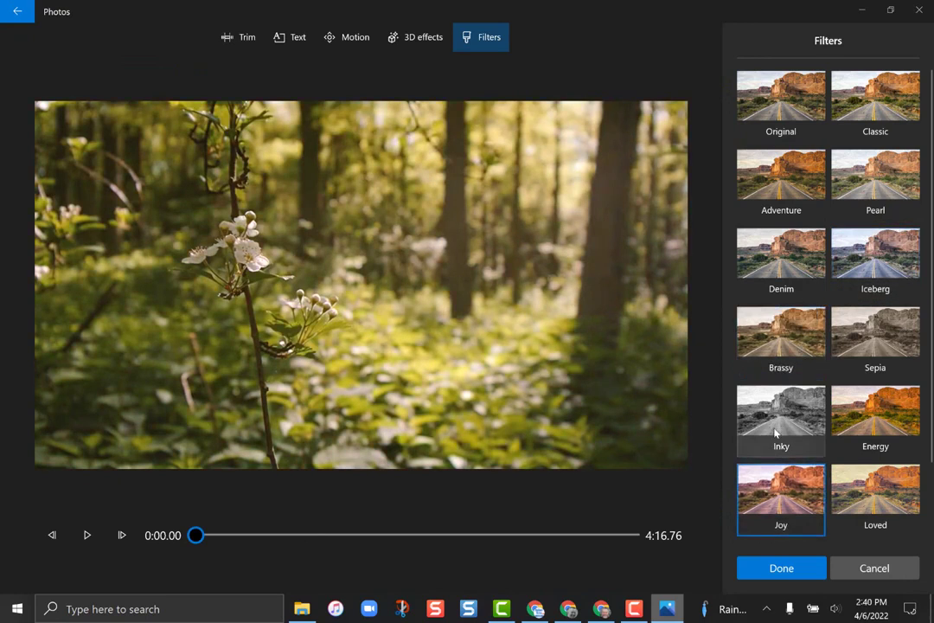
left_click(776, 432)
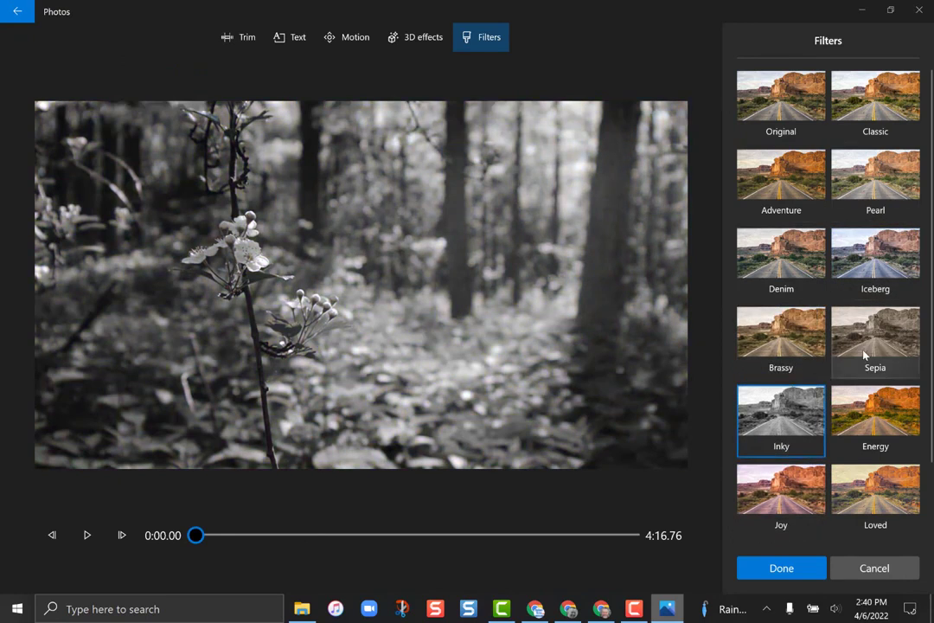
scroll(864, 355, "down", 2)
left_click(787, 491)
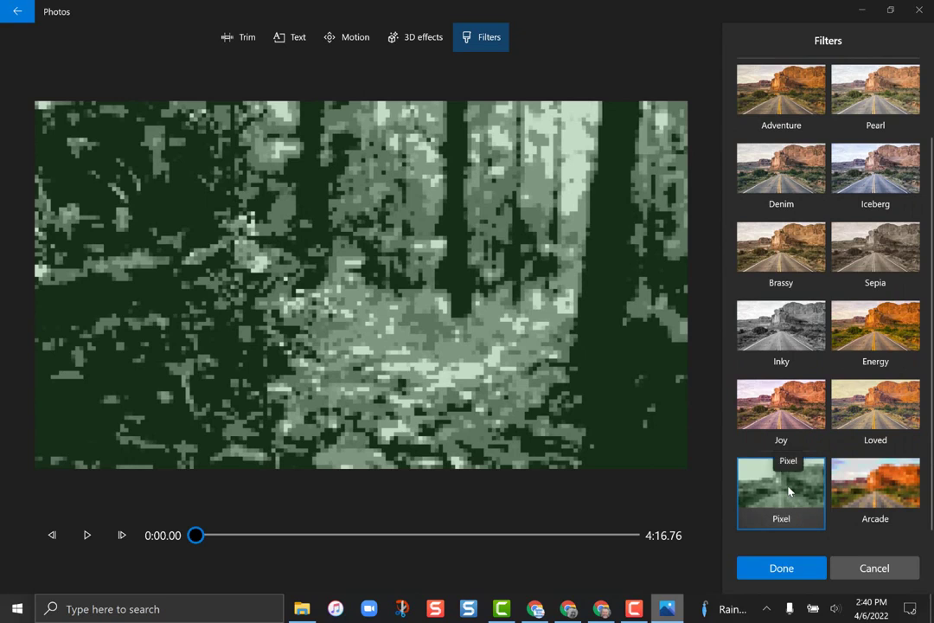
left_click(781, 329)
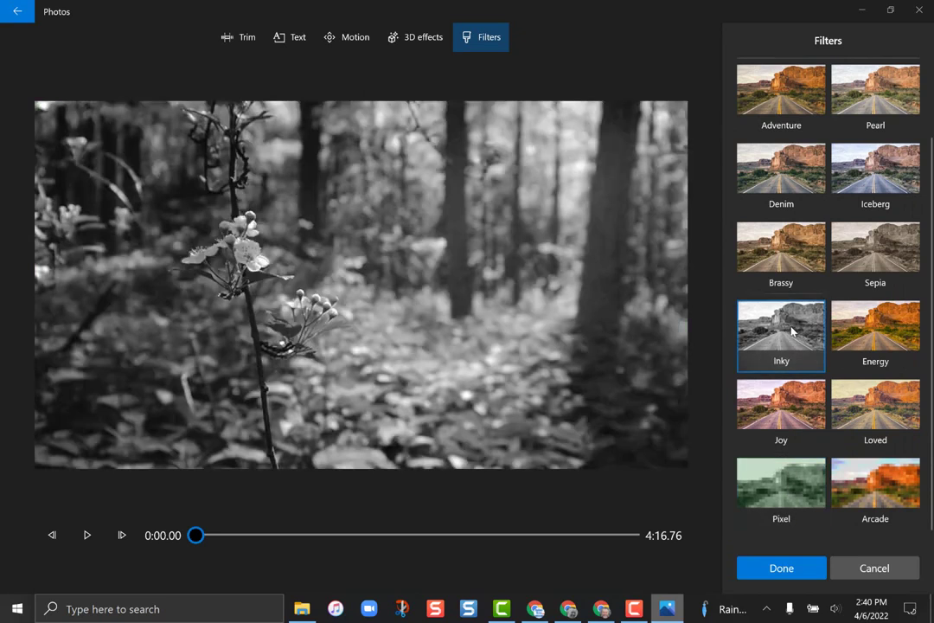
left_click(781, 568)
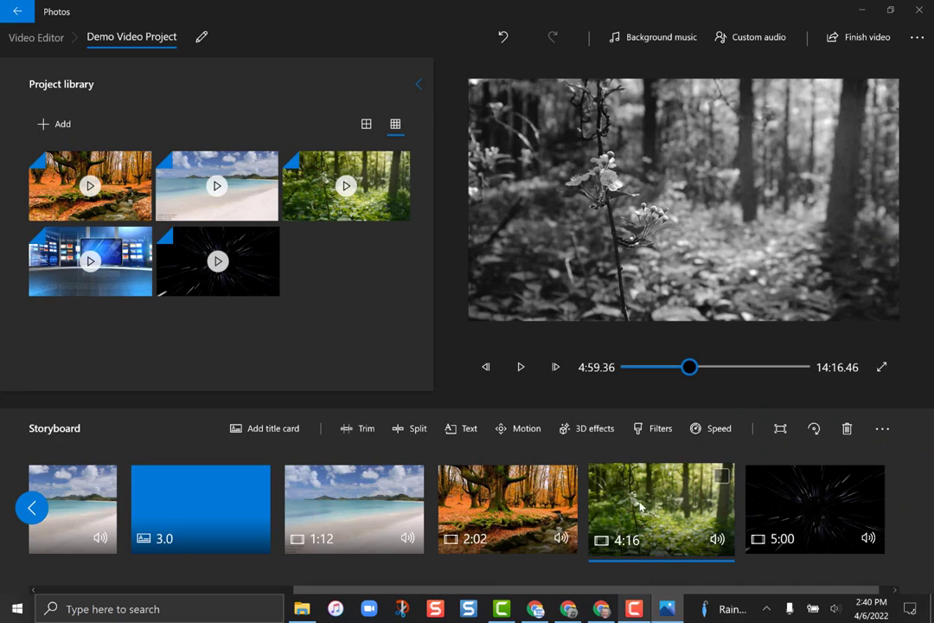
- Set the Space Warp clip's speed to 4x and play it back
left_click(712, 433)
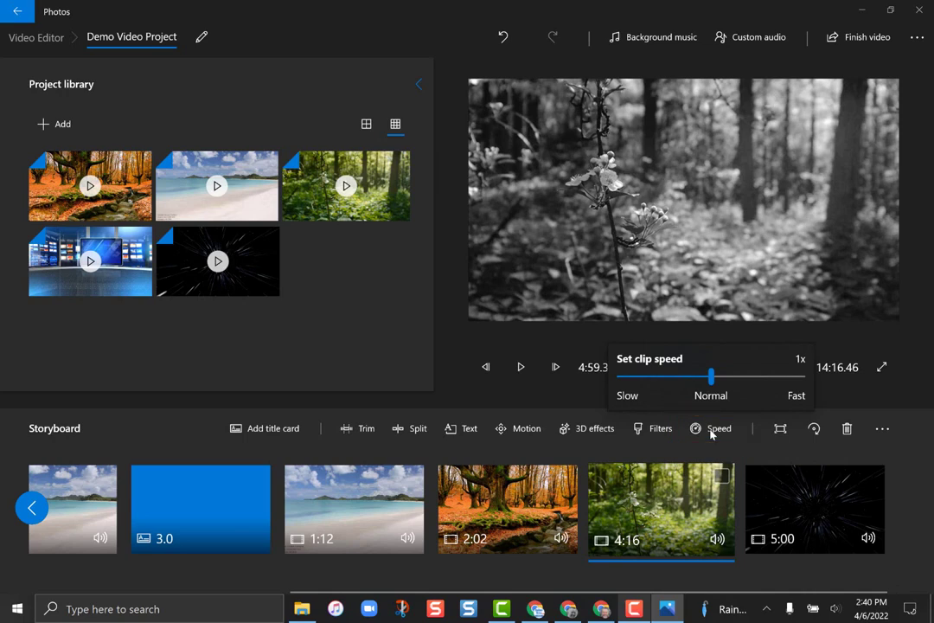
left_click(797, 500)
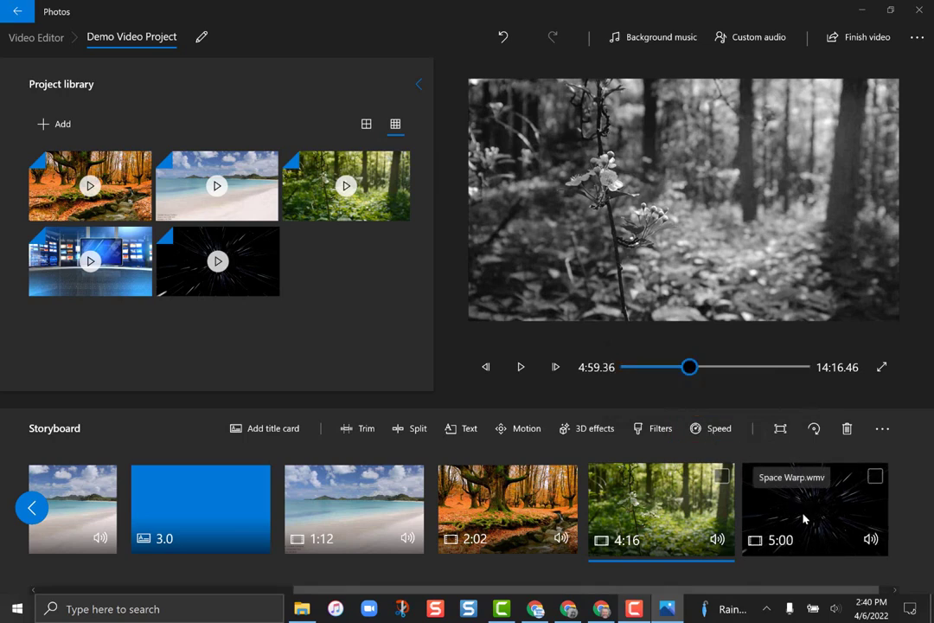
left_click(804, 517)
left_click(520, 367)
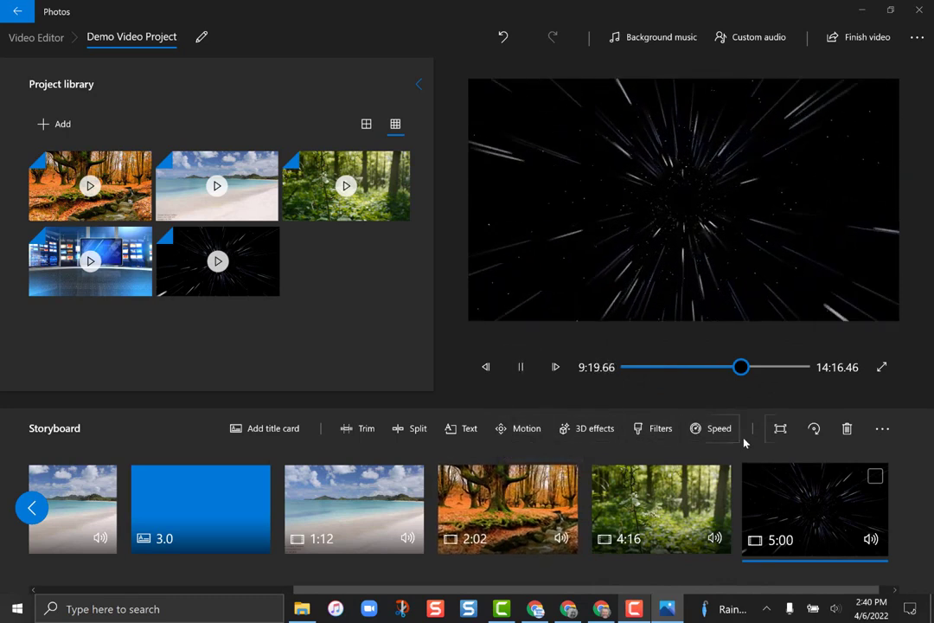
left_click(718, 428)
left_click_drag(714, 381, 820, 380)
left_click(761, 378)
left_click(656, 420)
left_click(530, 374)
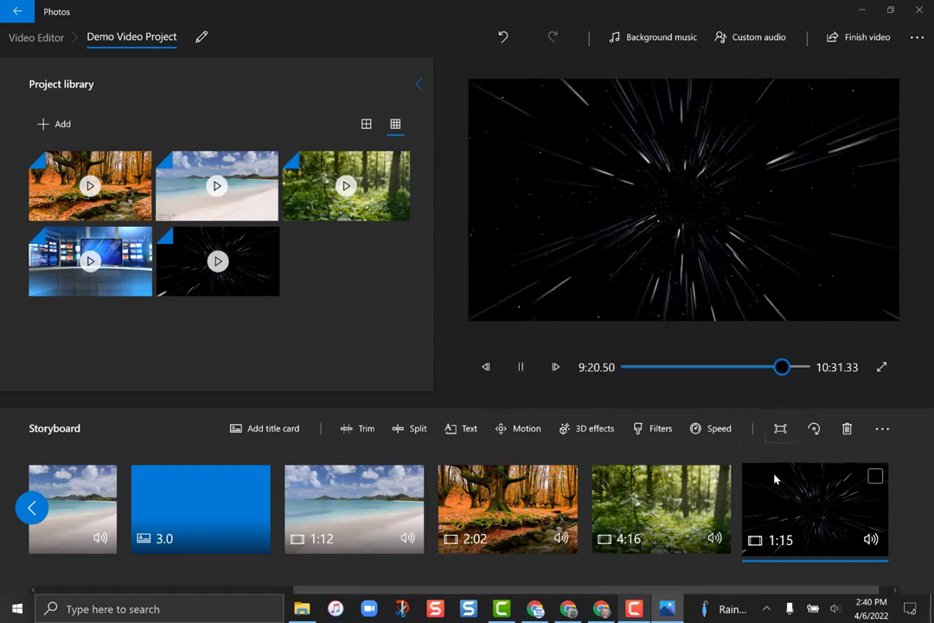
- Slow the Space Warp clip down to 0.03x
left_click(746, 433)
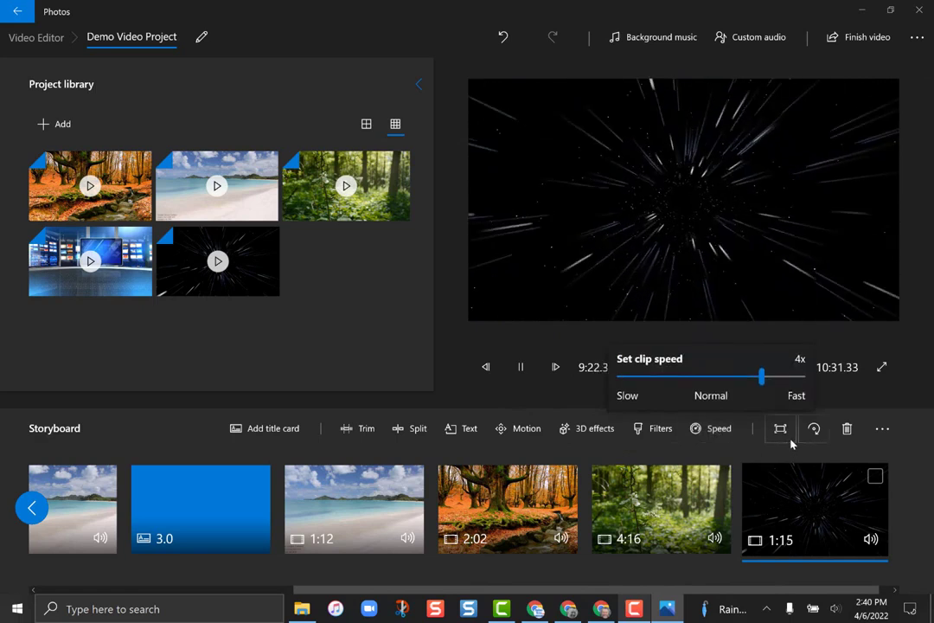
left_click_drag(761, 377, 626, 379)
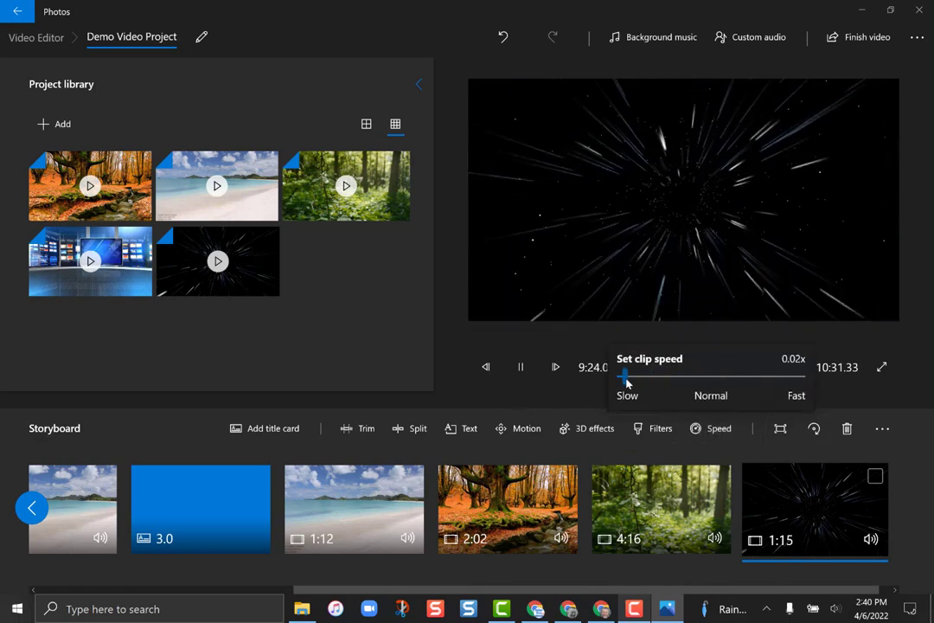
left_click(547, 385)
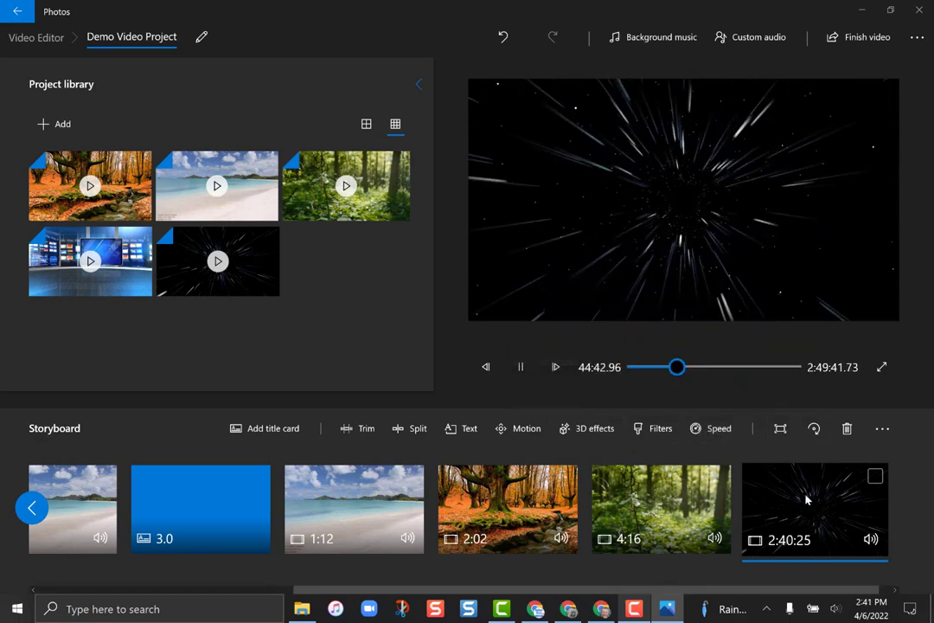
- Set the Space Warp clip's speed to 0.25x and play it back
left_click(717, 430)
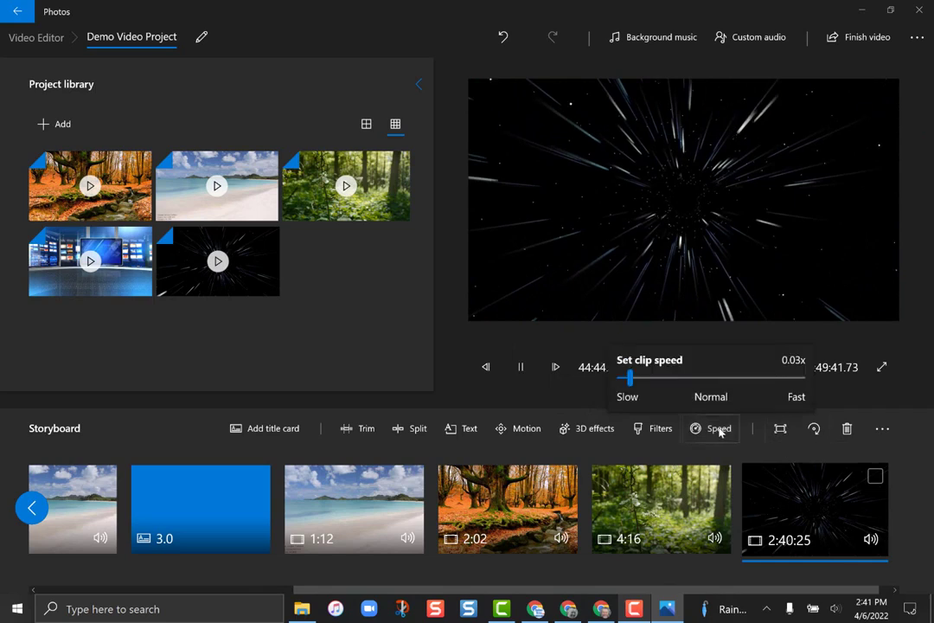
left_click(649, 378)
left_click_drag(648, 378, 660, 389)
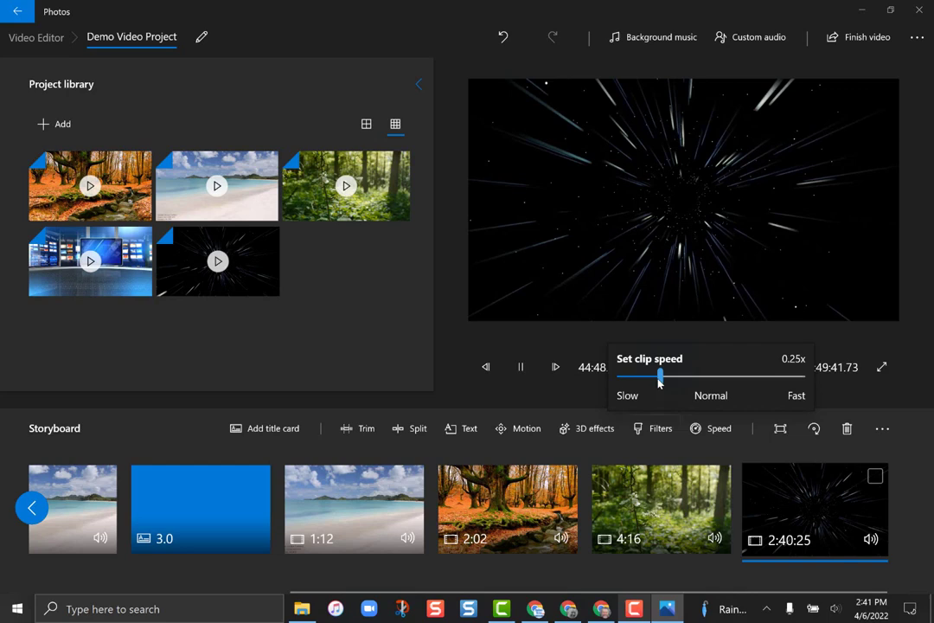
left_click(776, 537)
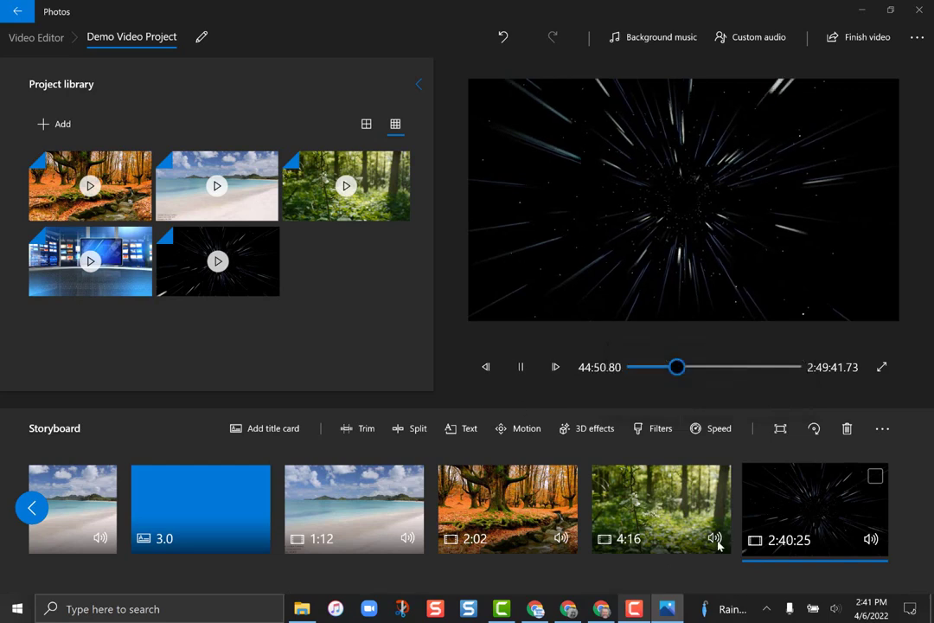
left_click(520, 367)
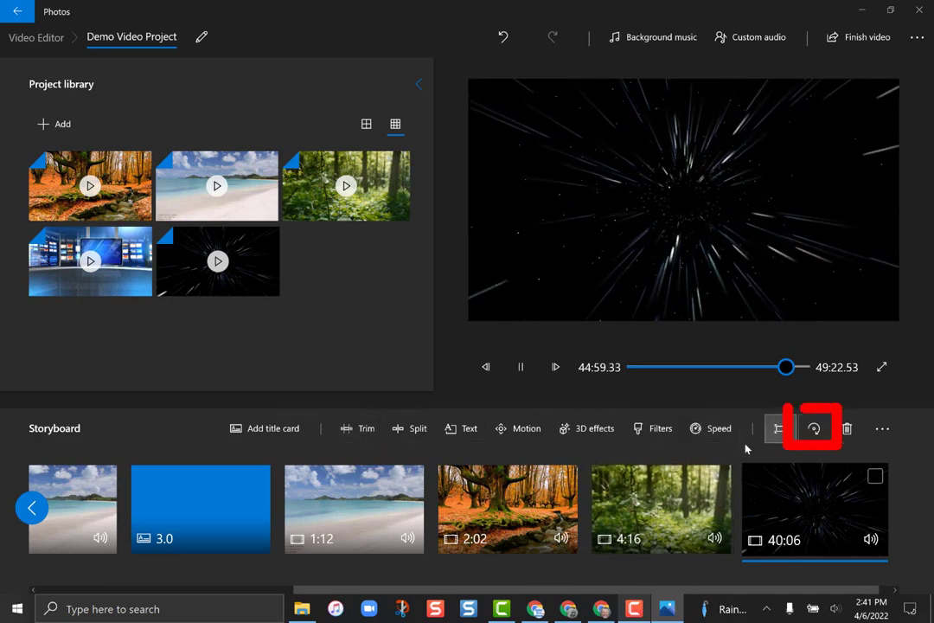
- Rotate the forest clip through a full turn in 90-degree increments until it is upright again
left_click(662, 508)
left_click(814, 429)
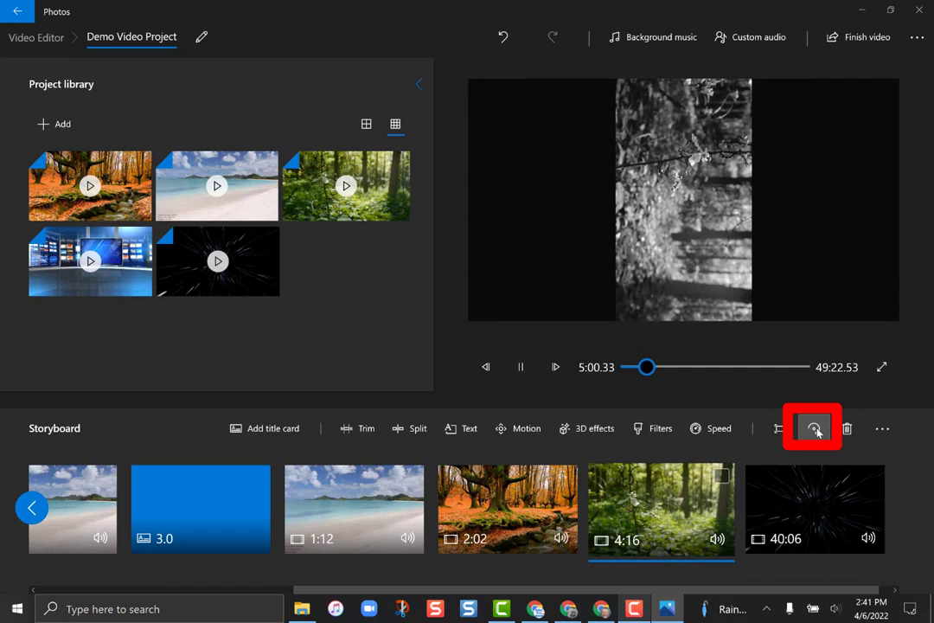
left_click(814, 428)
left_click(814, 428)
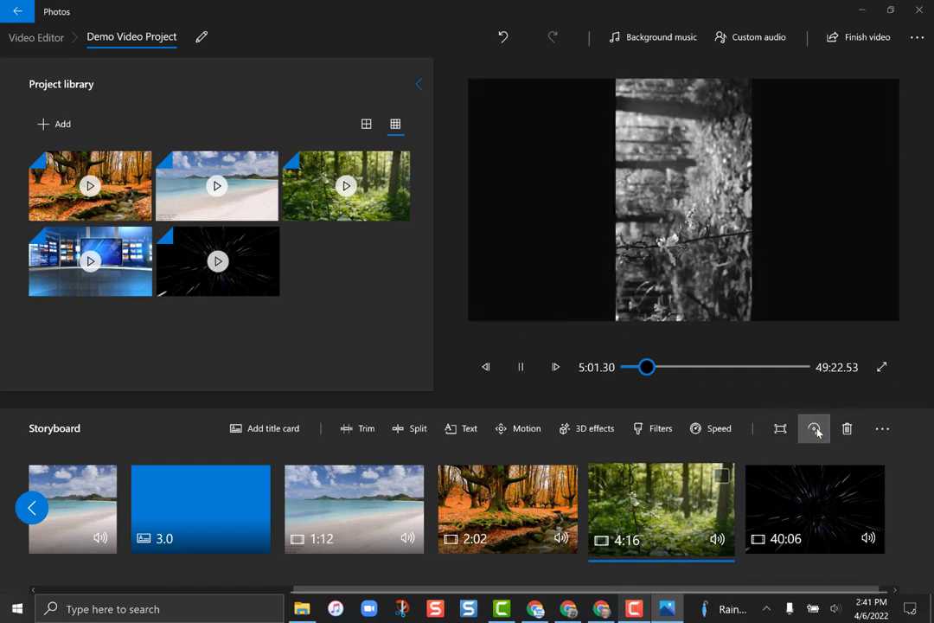
left_click(816, 429)
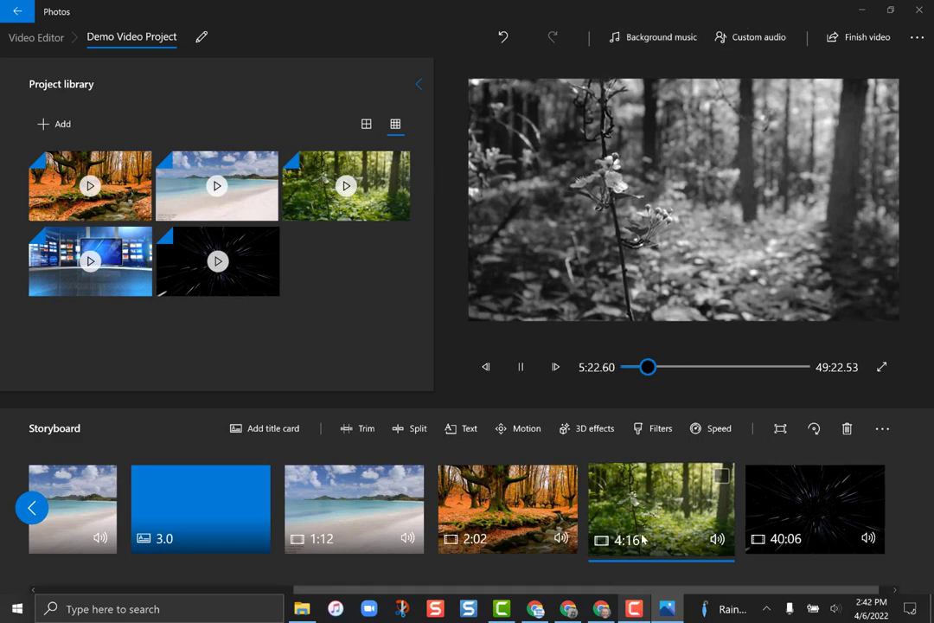
- Return to the beginning of the storyboard and select the news studio clip
left_click_drag(430, 588, 183, 569)
left_click(264, 522)
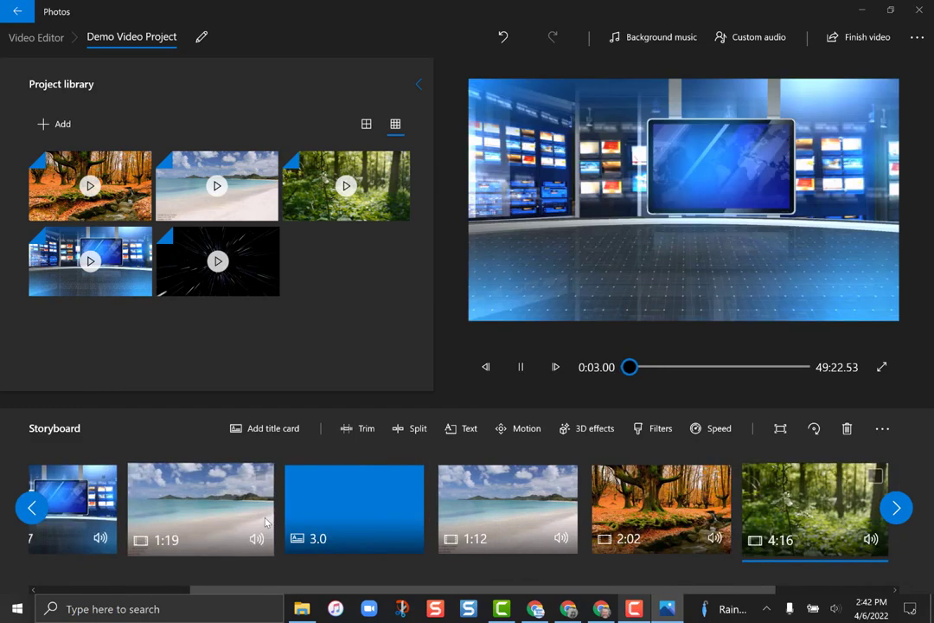
left_click_drag(327, 588, 237, 597)
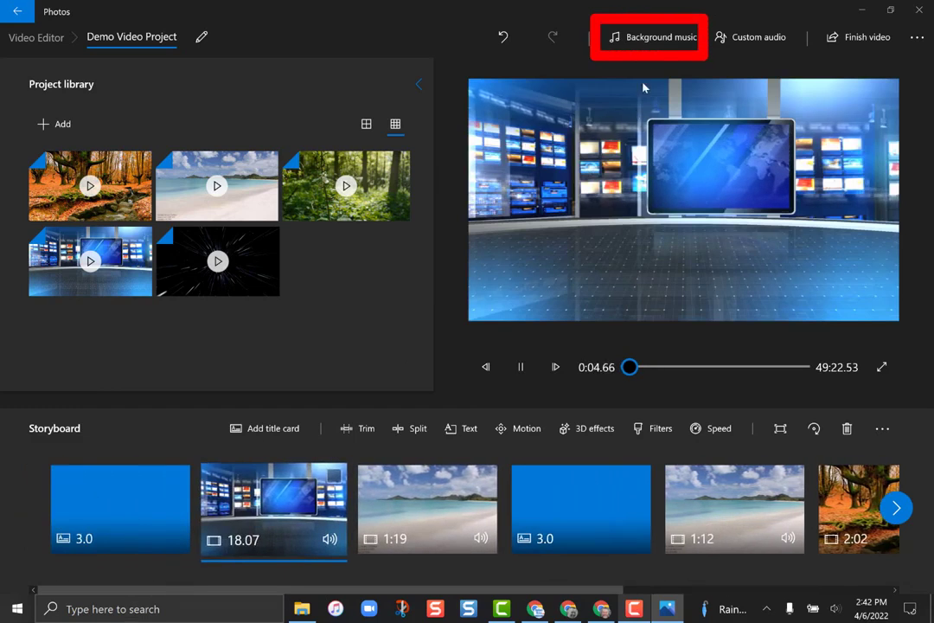
- Set the Digital Horizon track as the project's background music and pause the preview
left_click(666, 38)
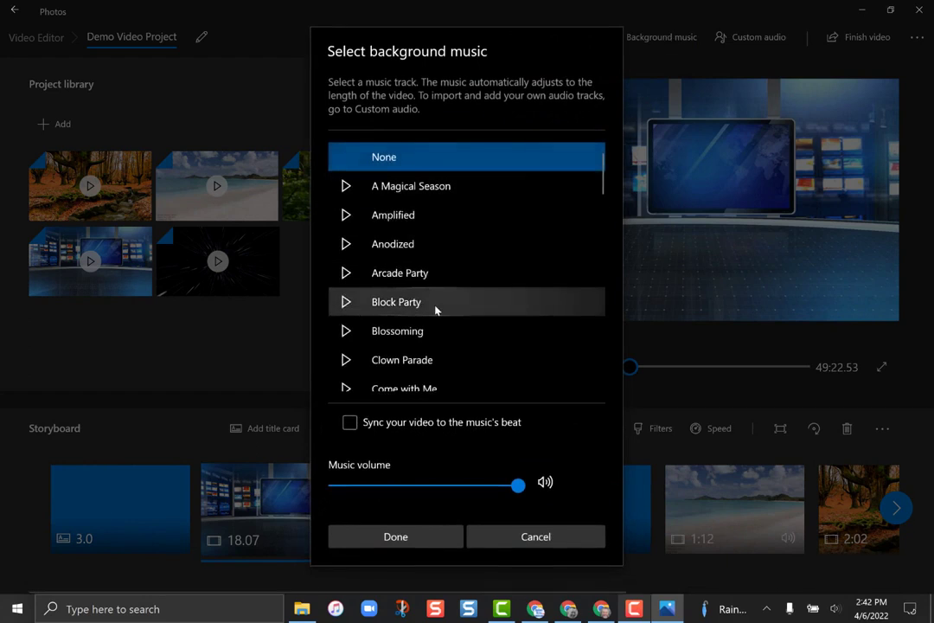
scroll(436, 311, "down", 2)
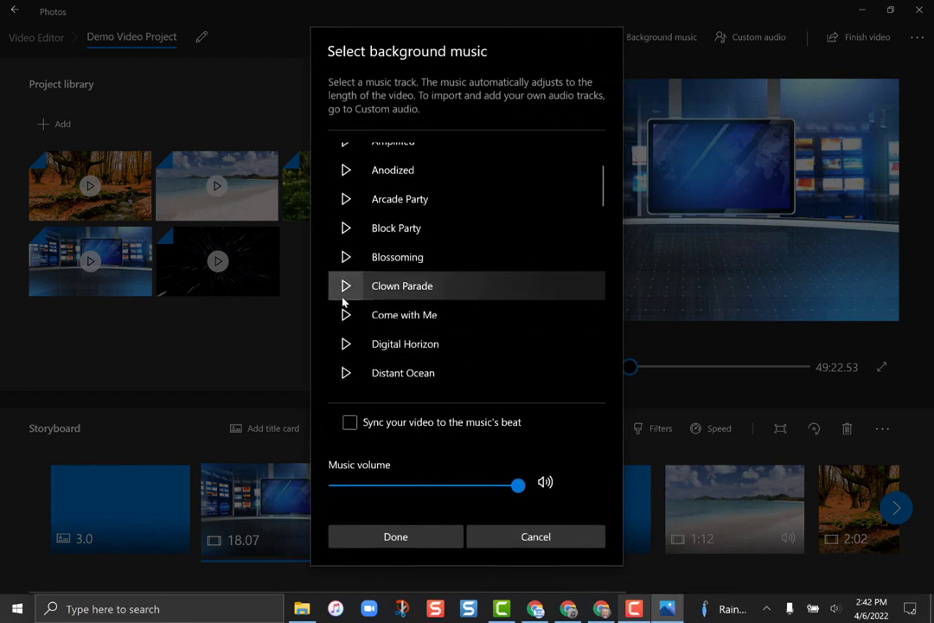
left_click(349, 350)
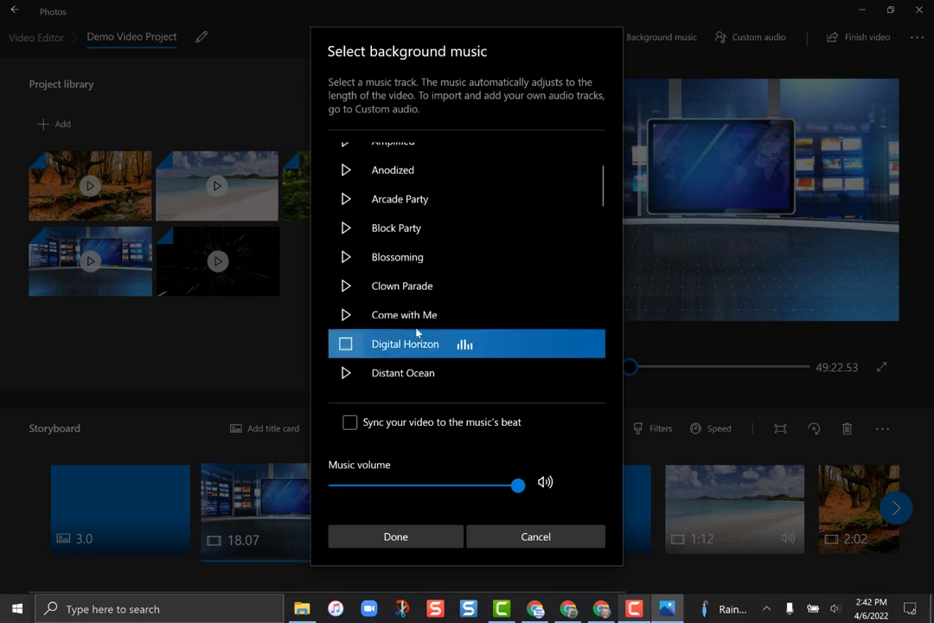
left_click(410, 539)
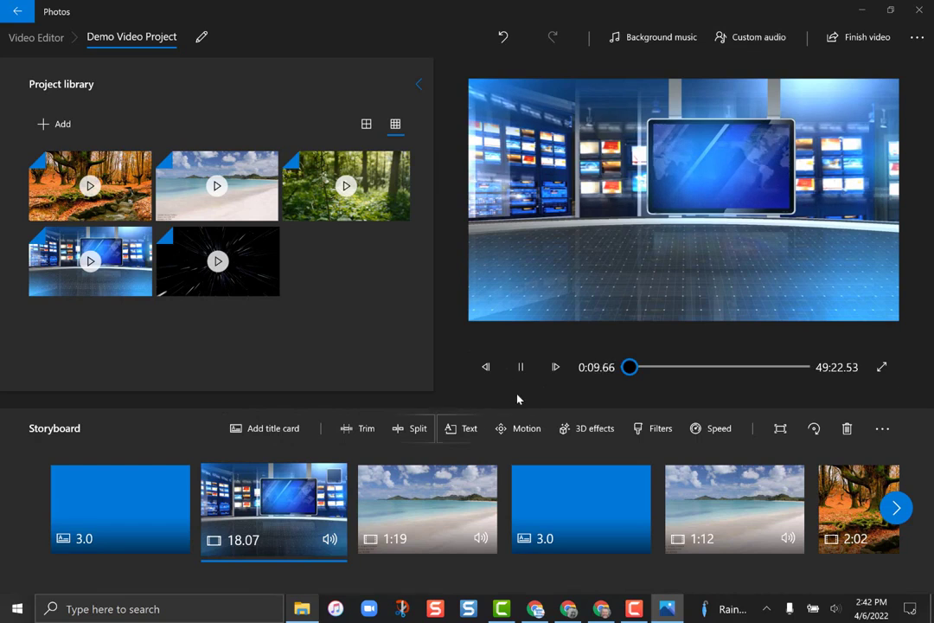
left_click(523, 368)
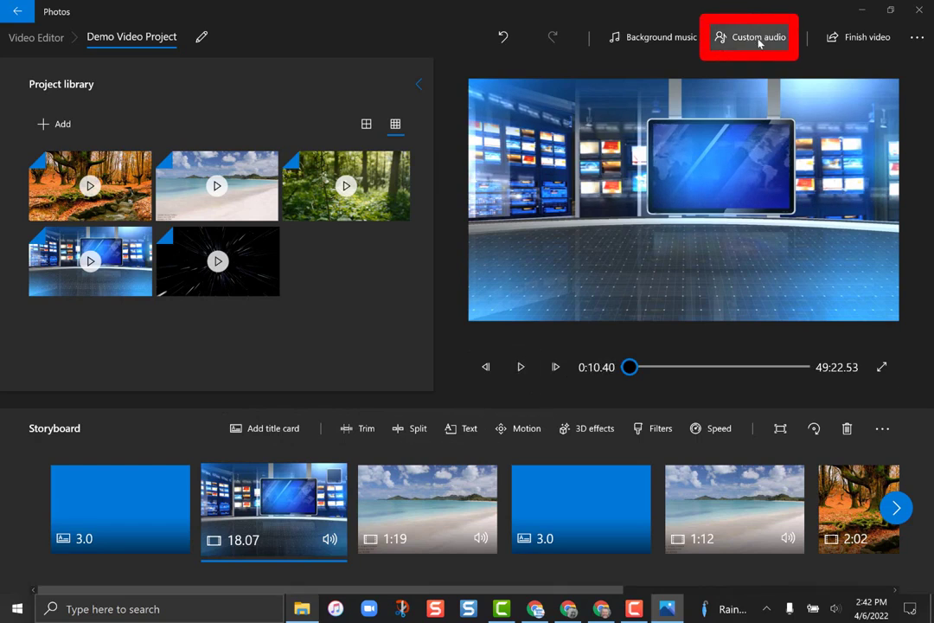
- View the custom audio options without adding a file, then briefly play the project preview
left_click(759, 39)
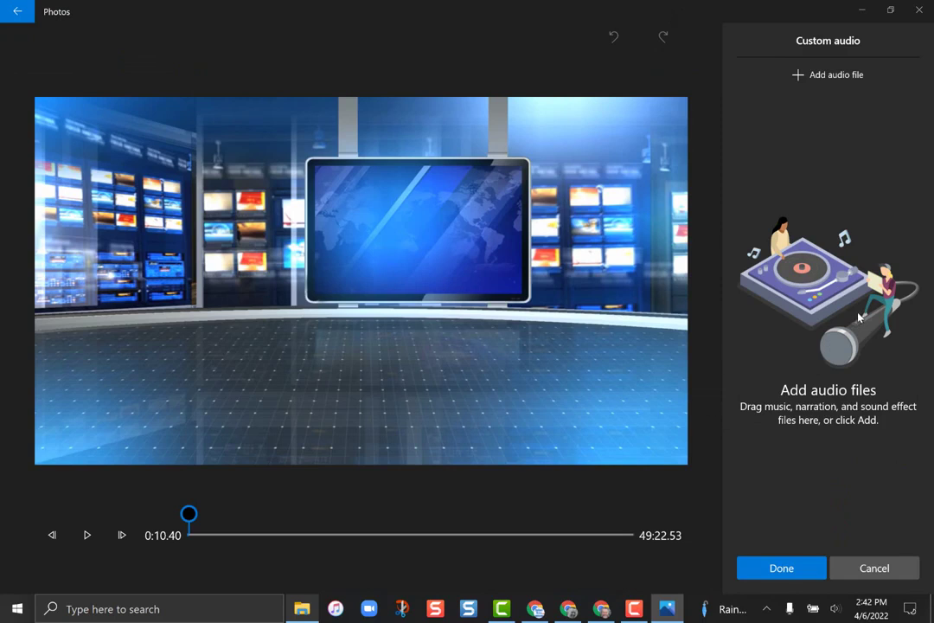
left_click(872, 568)
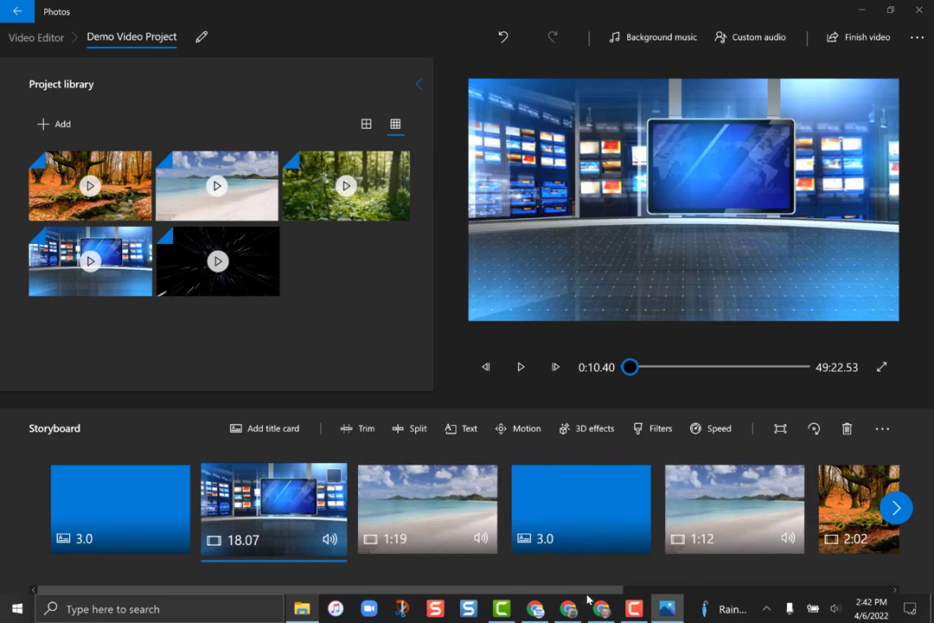
left_click_drag(601, 591, 805, 569)
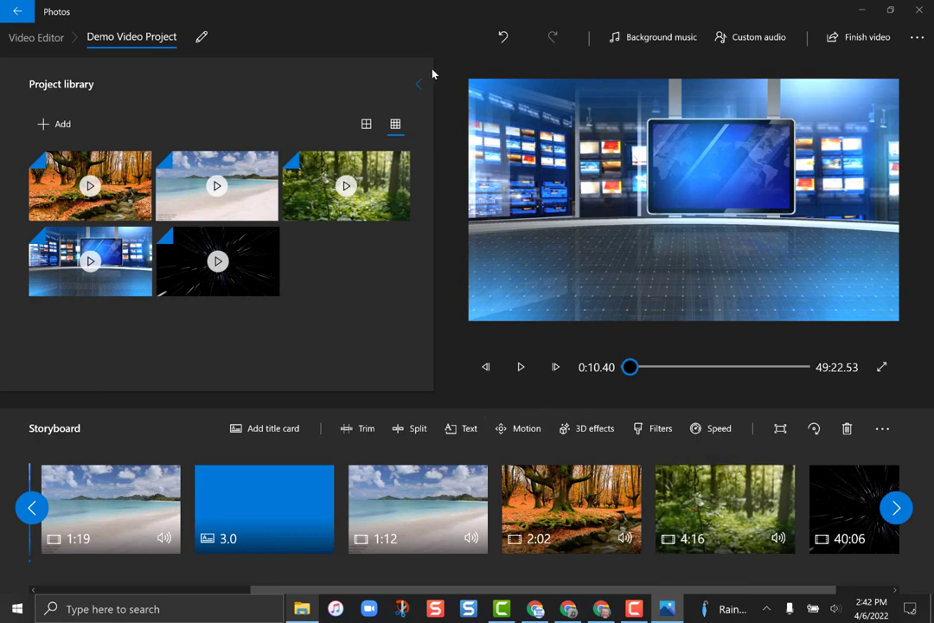
left_click(521, 367)
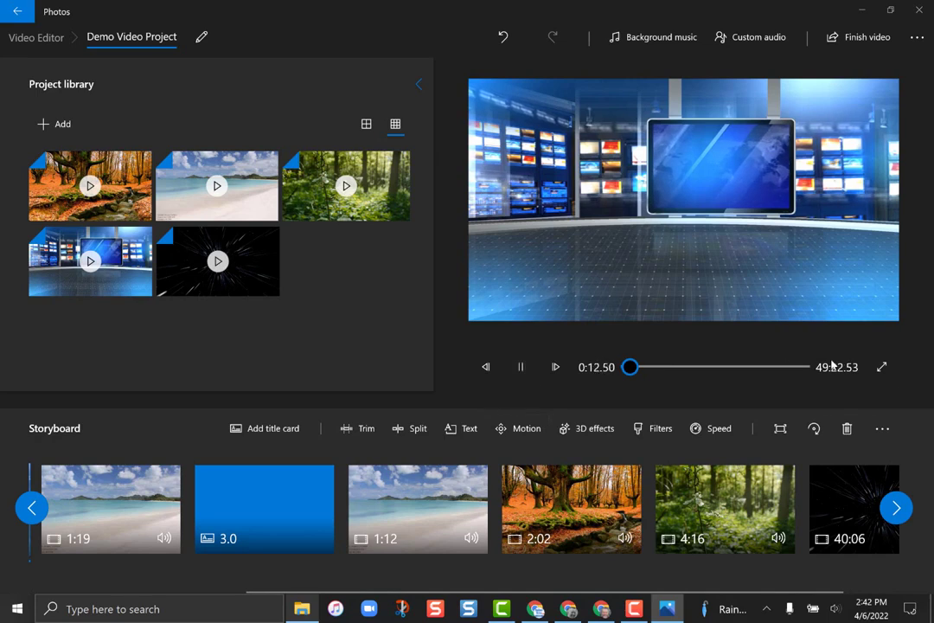
left_click(521, 368)
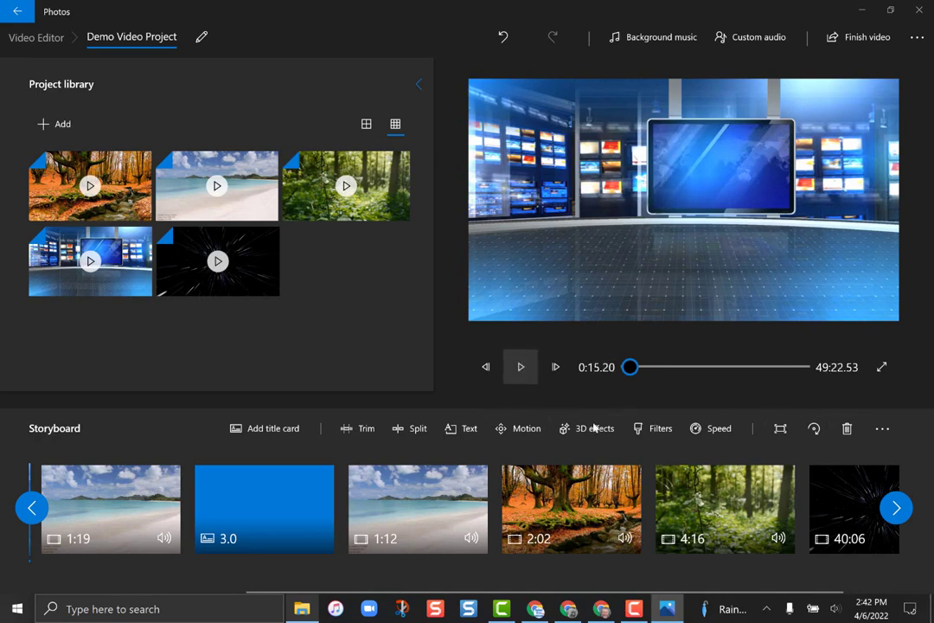
- Trim the end of the Space Warp clip to a length of about 9:40
left_click(852, 535)
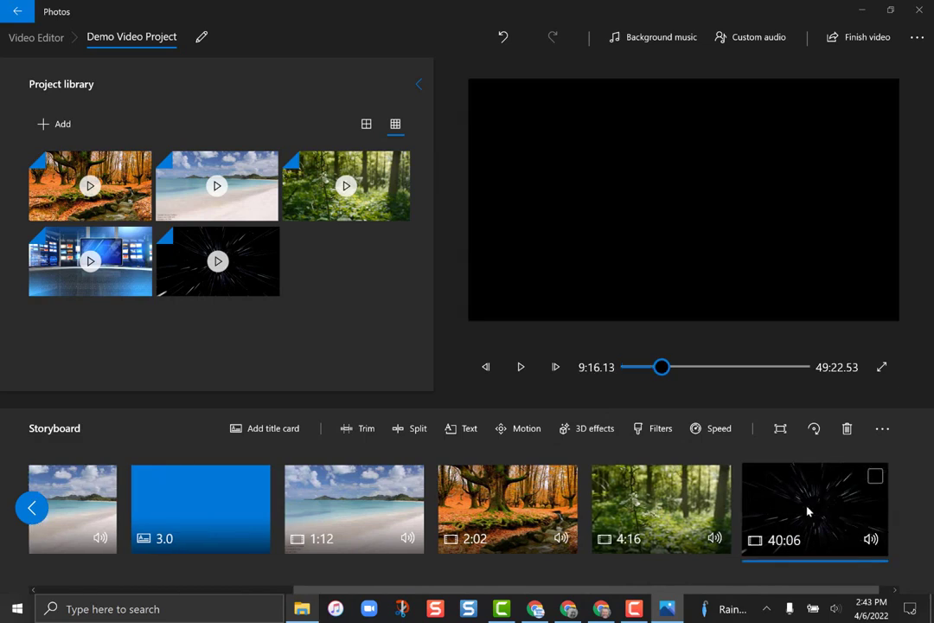
left_click(360, 428)
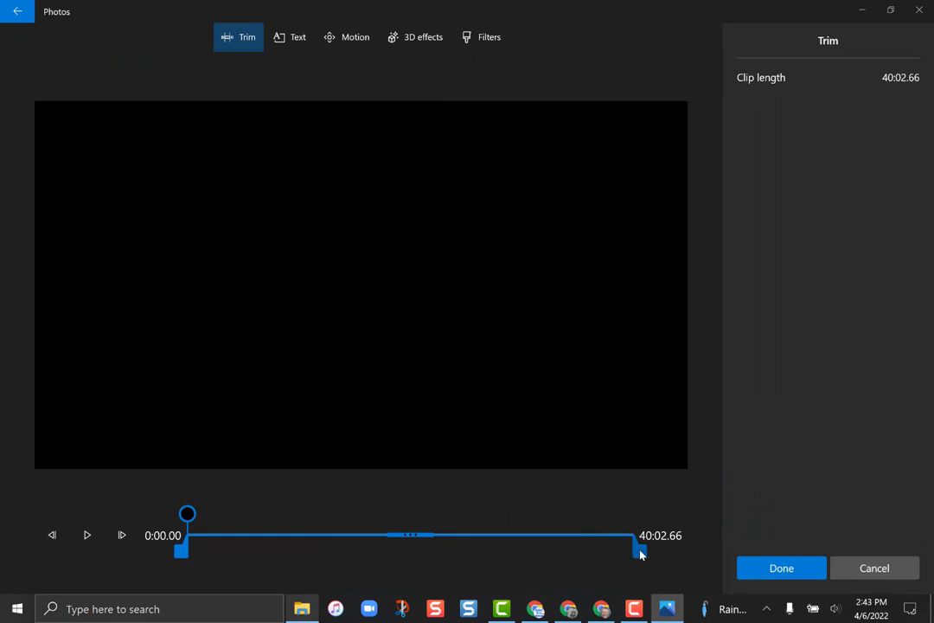
left_click_drag(640, 550, 302, 548)
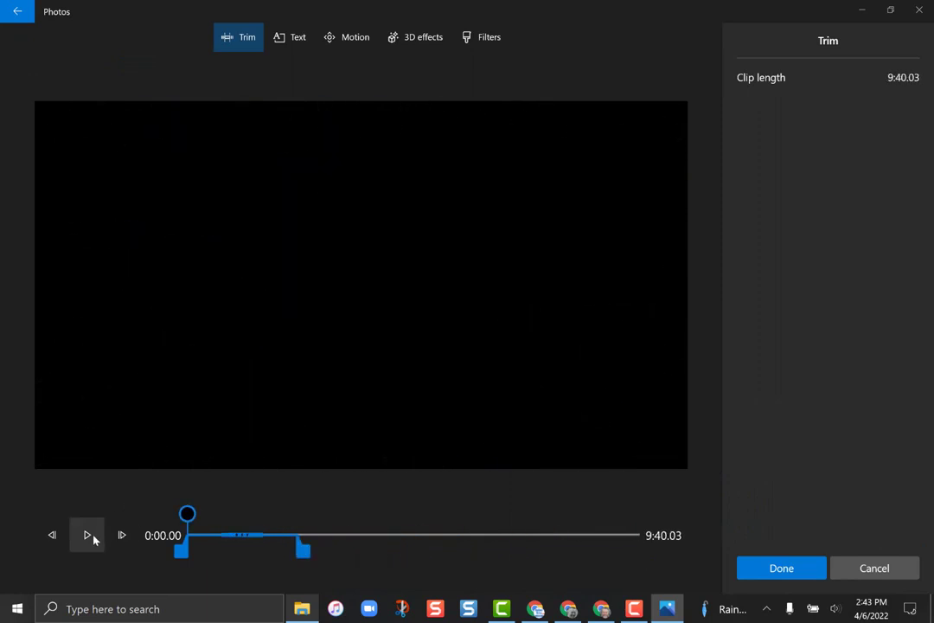
left_click(781, 568)
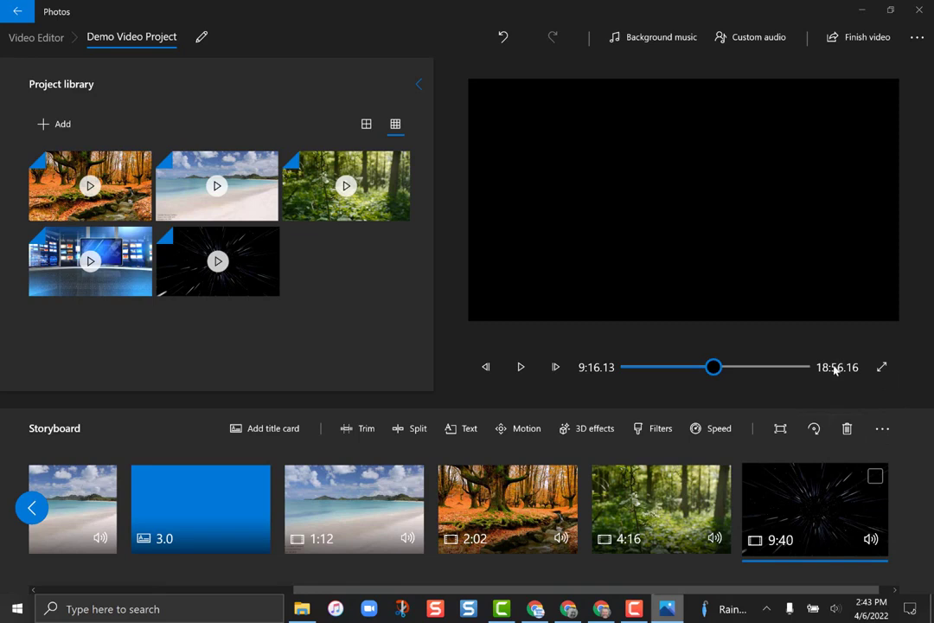
- Trim the end of the green forest clip to a length of about 1:11
left_click(668, 526)
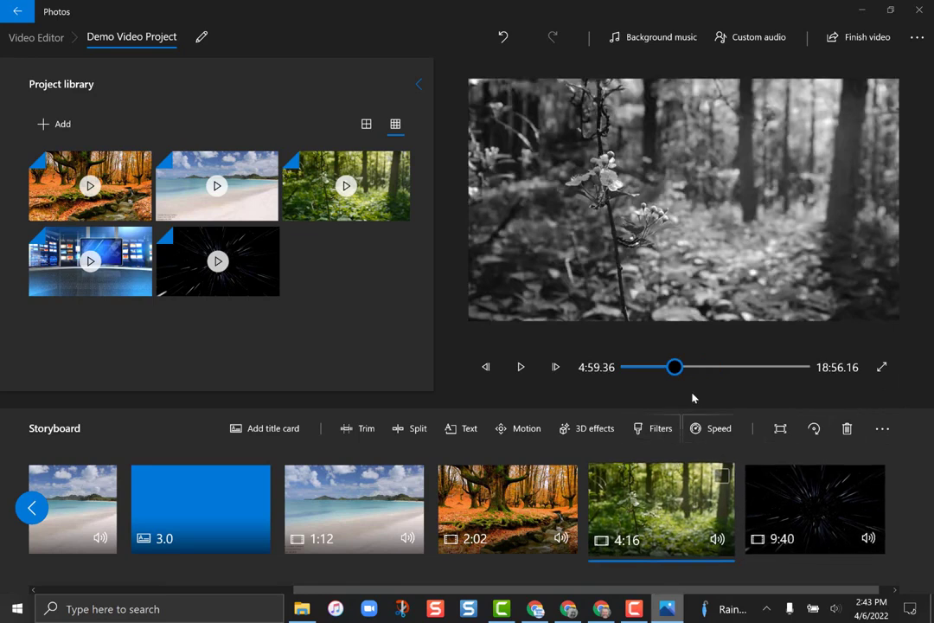
left_click(368, 429)
left_click_drag(646, 552, 319, 550)
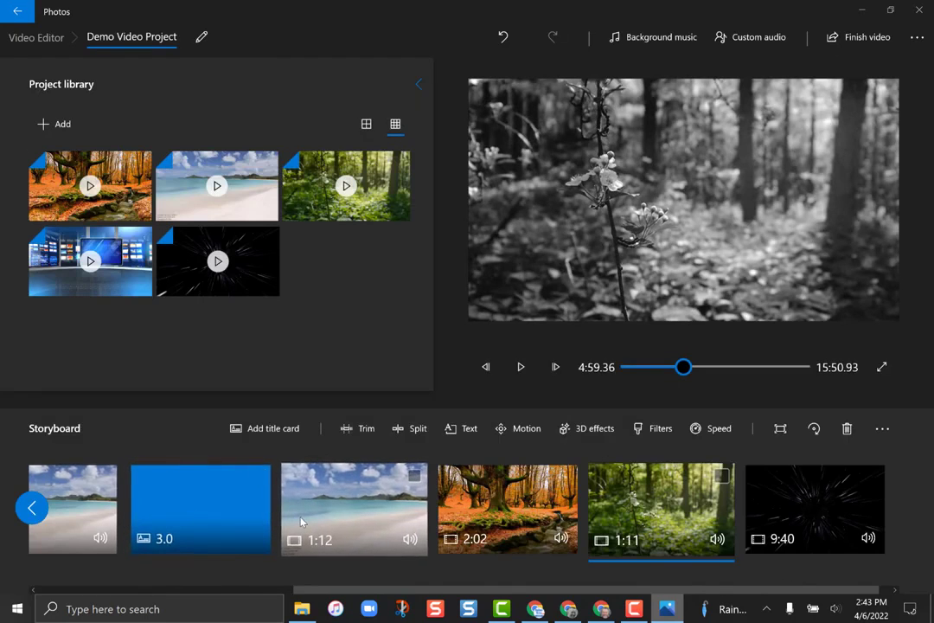
- Trim the end of the Space Warp clip to a length of about 2:09
left_click(355, 519)
left_click(510, 519)
left_click(627, 520)
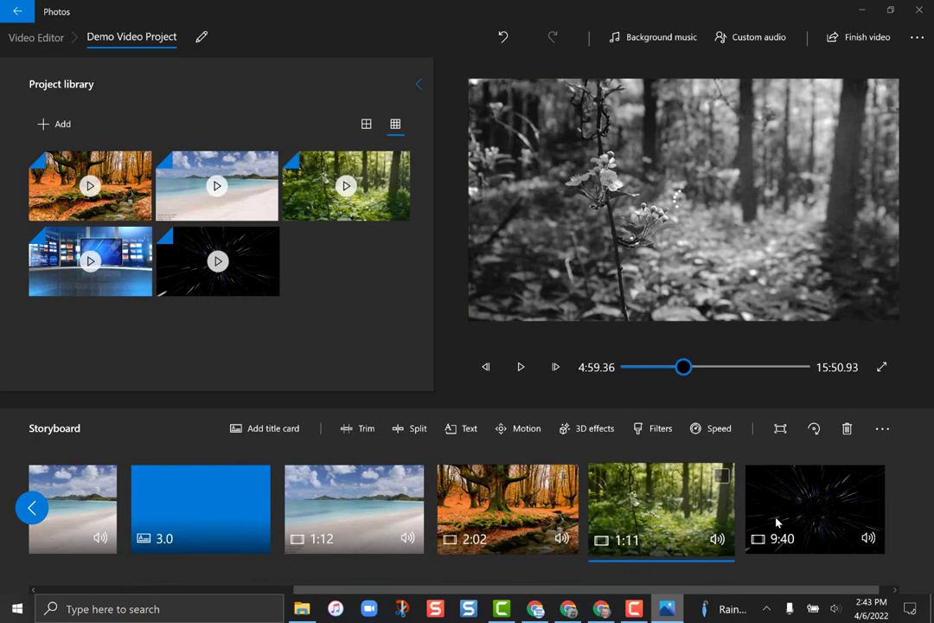
left_click(781, 525)
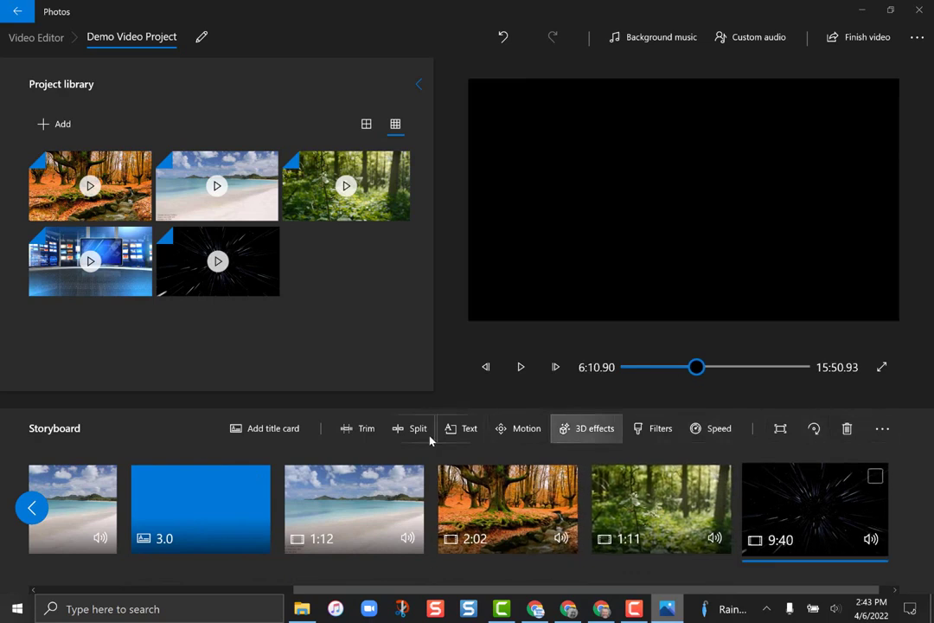
left_click(370, 425)
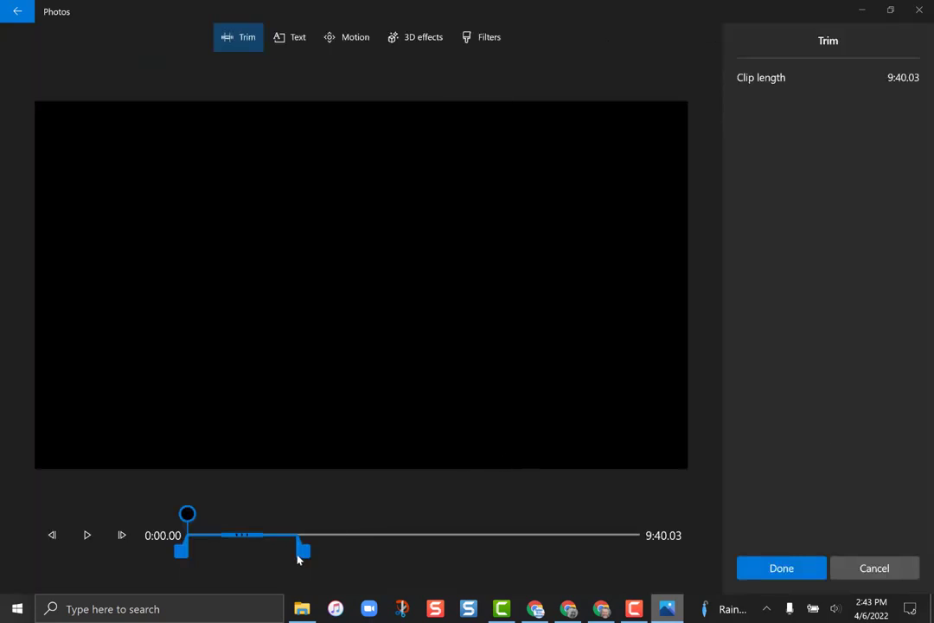
left_click_drag(303, 556, 220, 554)
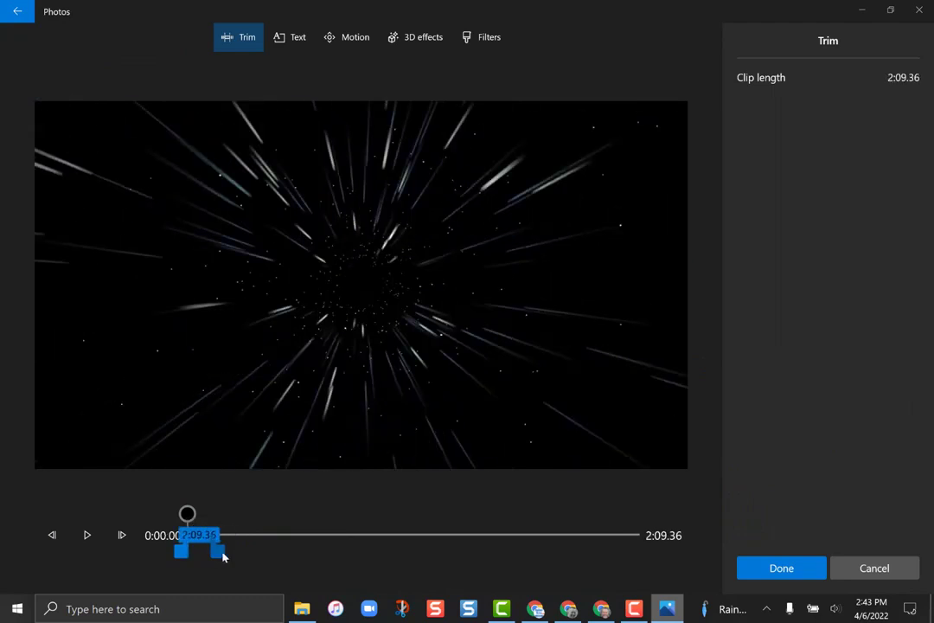
left_click(782, 568)
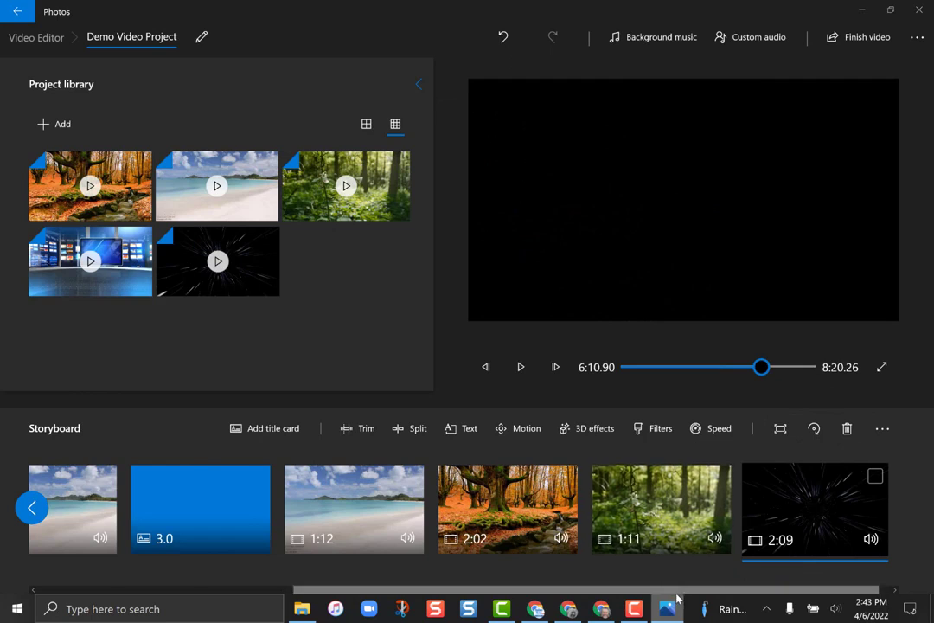
- Trim the end of the news studio clip near the storyboard's beginning to a length of about 3 seconds
scroll(547, 590, "up", 5)
left_click(291, 537)
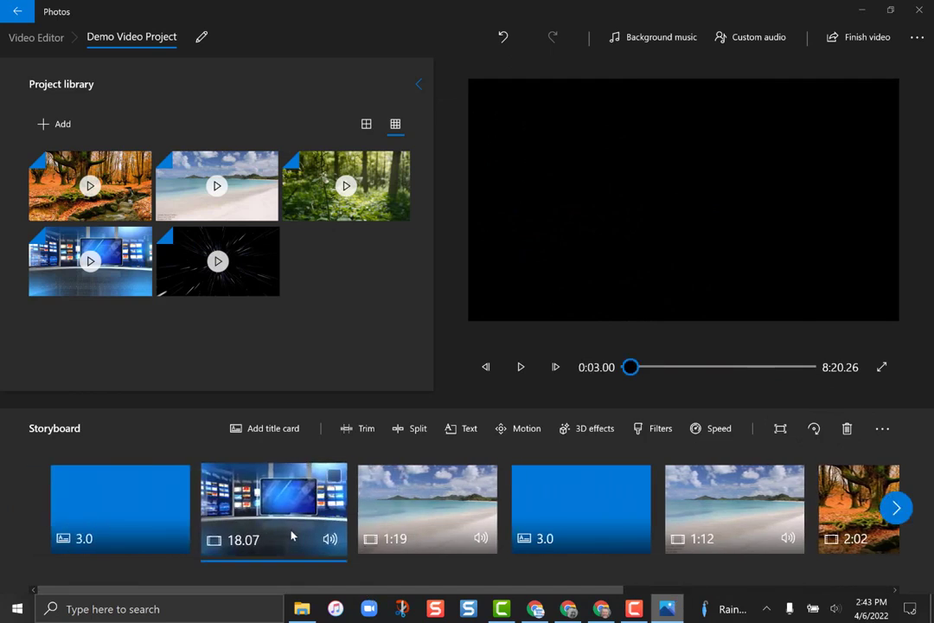
left_click(362, 427)
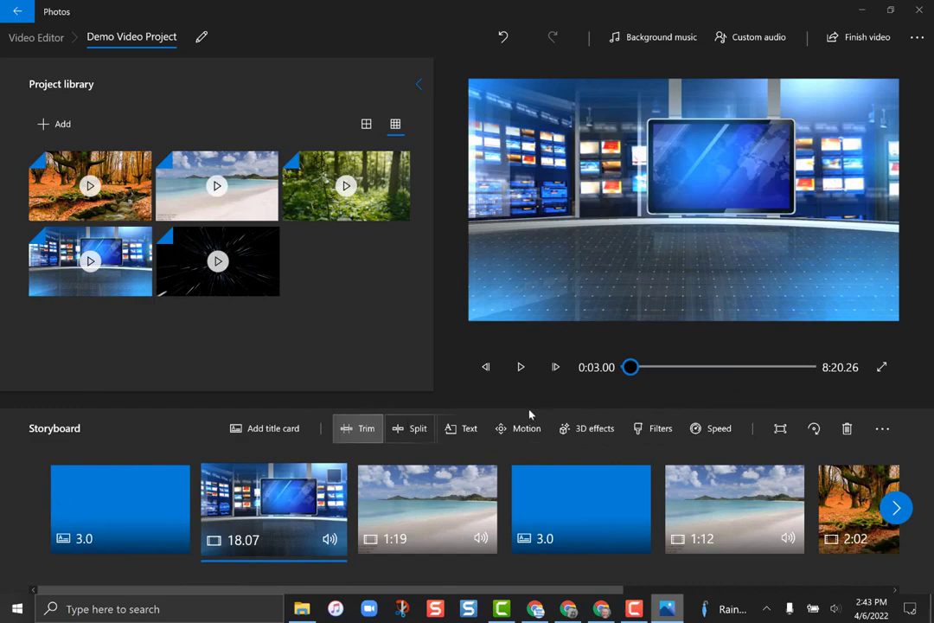
left_click_drag(511, 550, 343, 550)
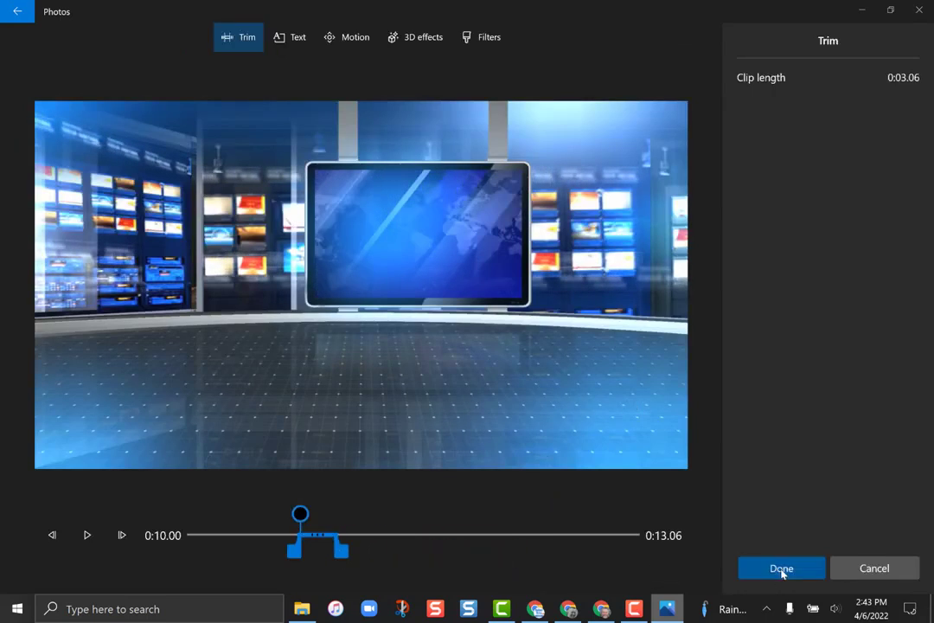
left_click(778, 568)
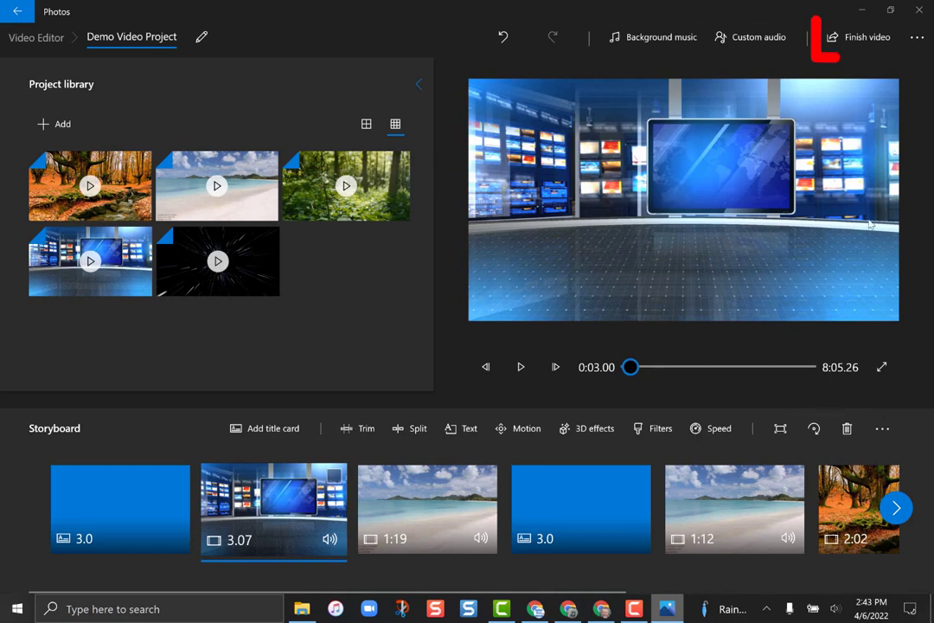
- Export the finished video in High 1080p quality to the Desktop as Demo Video Project
left_click(856, 38)
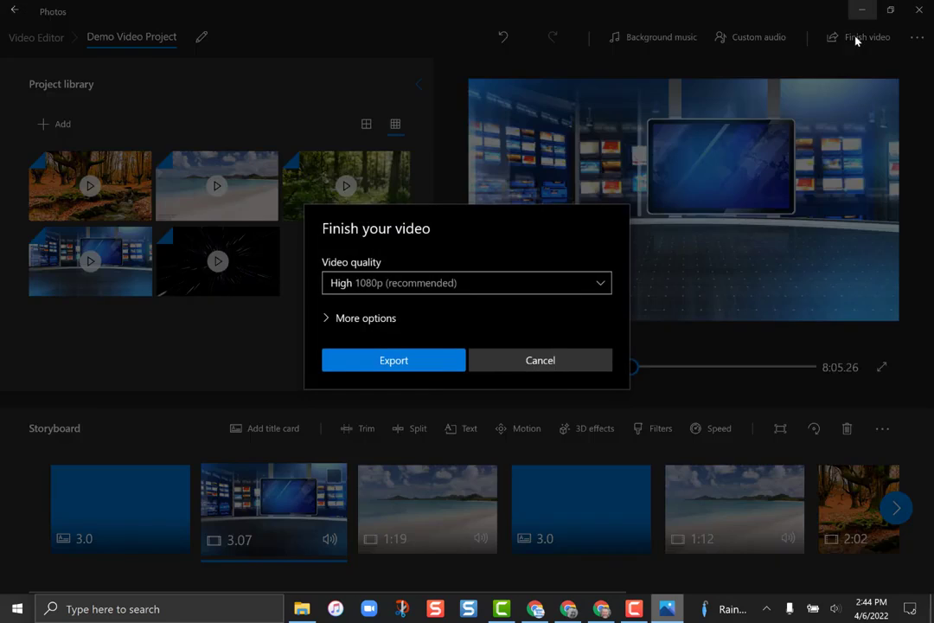
left_click(444, 280)
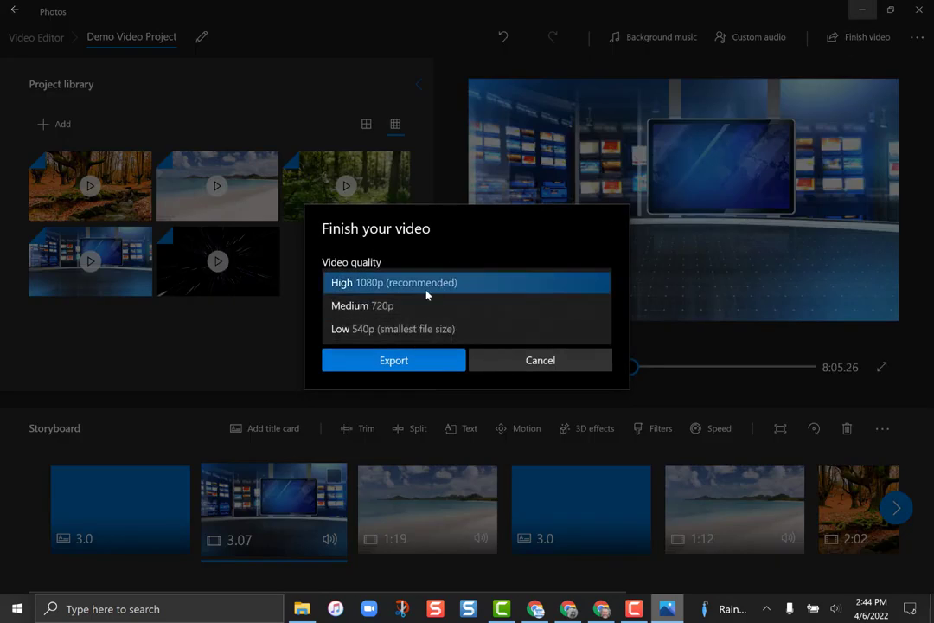
left_click(428, 289)
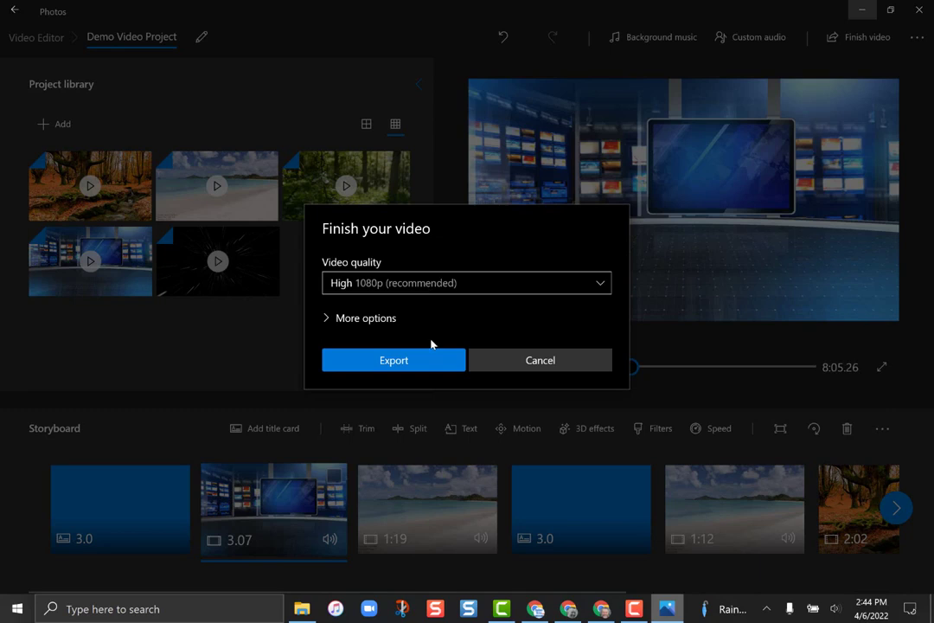
left_click(410, 361)
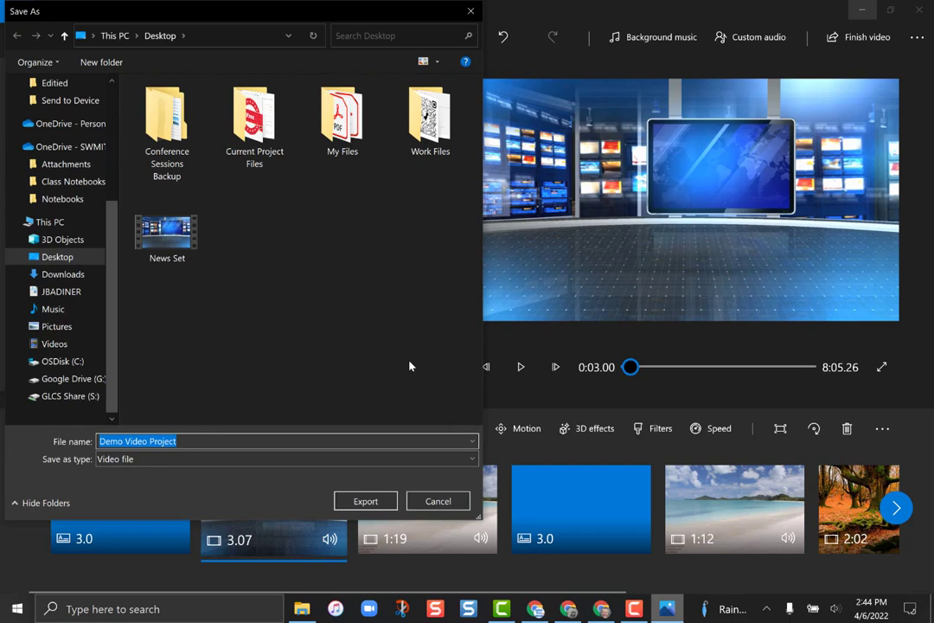
scroll(78, 217, "up", 4)
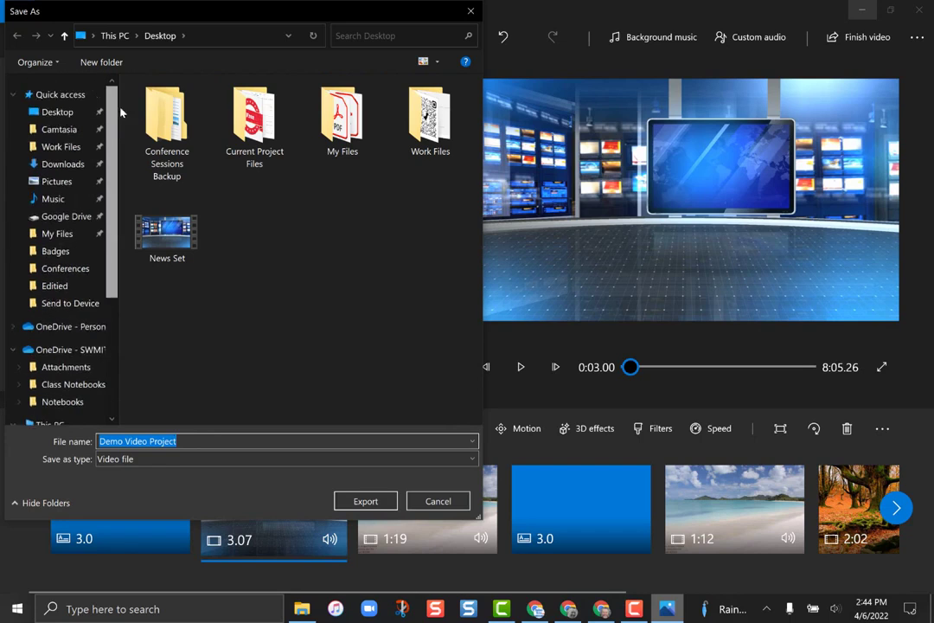
left_click(62, 112)
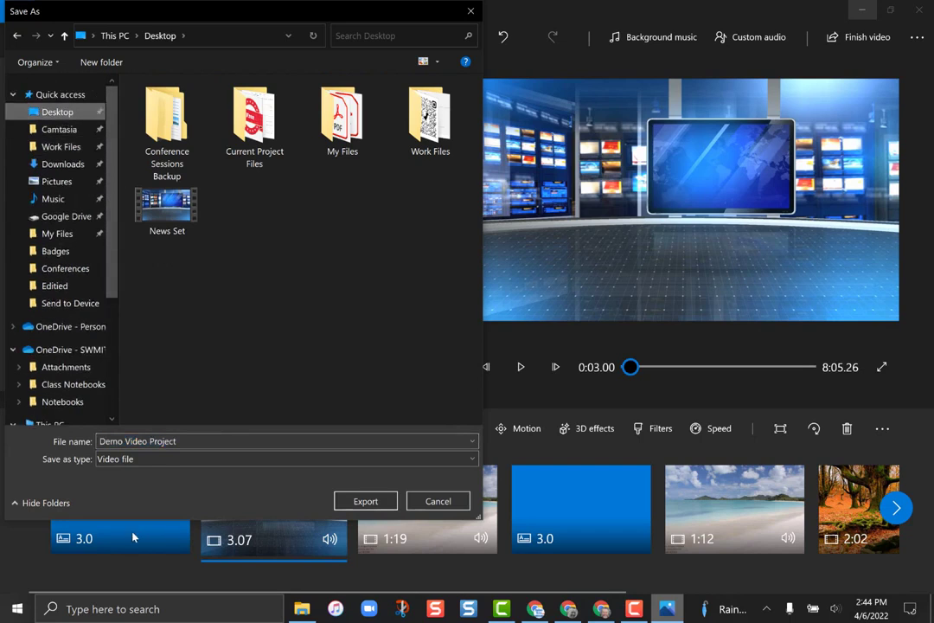
left_click(367, 501)
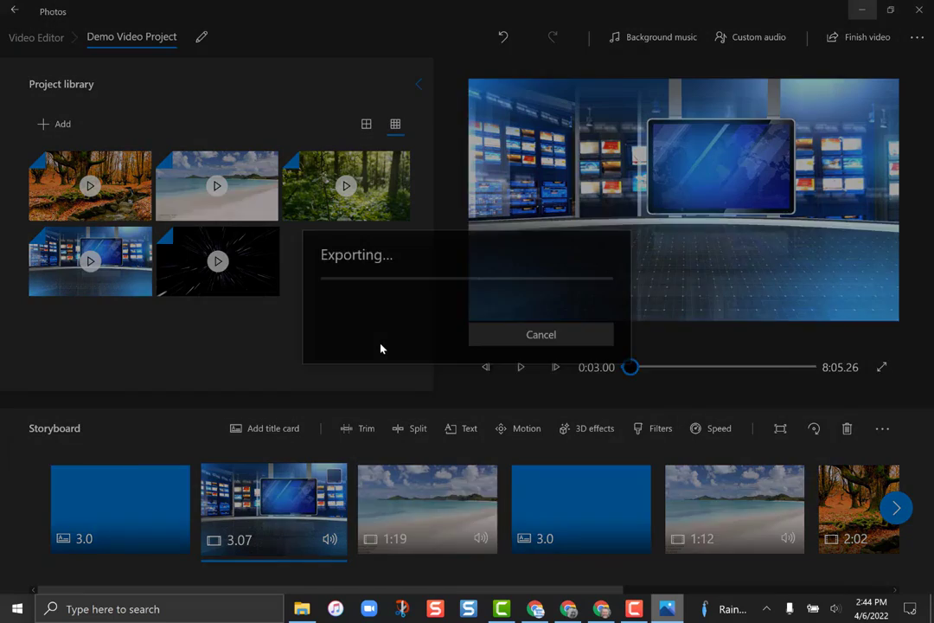